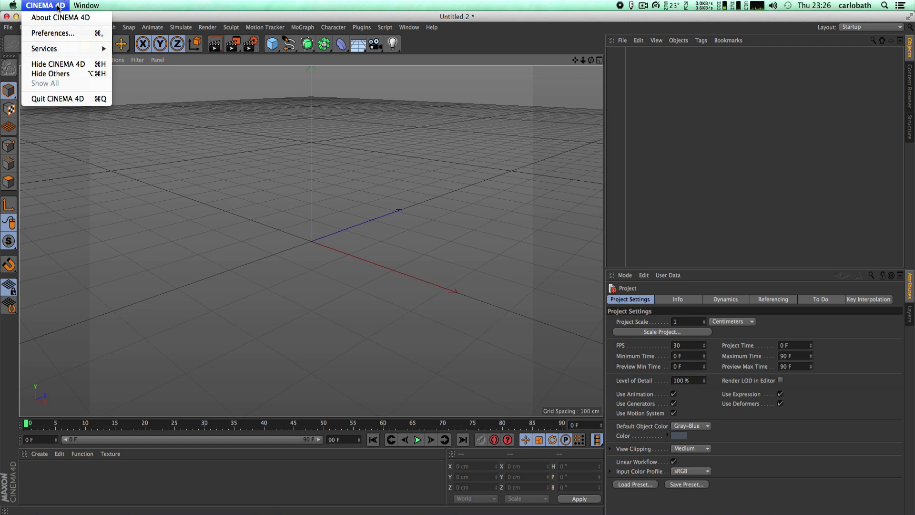
Check the program version in the About window and close it.
{"action": "left_click", "coordinate": [60, 17]}
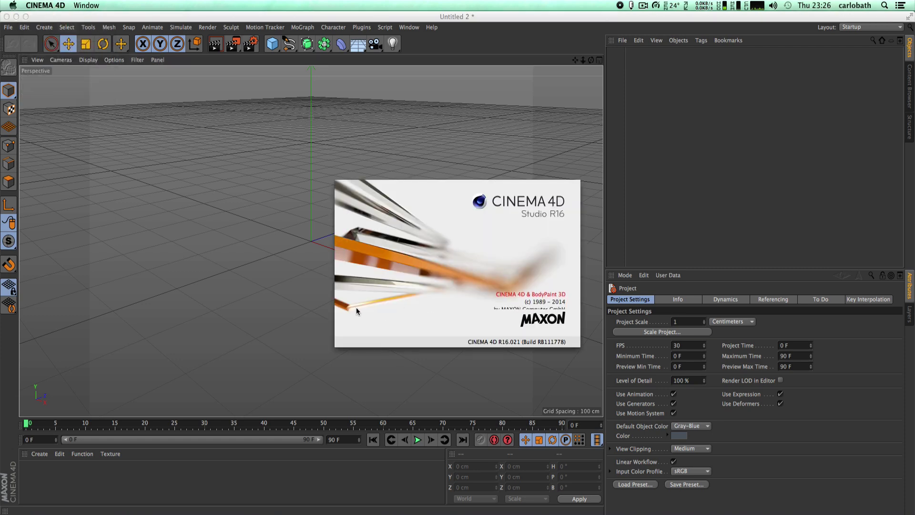
{"action": "left_click", "coordinate": [292, 303]}
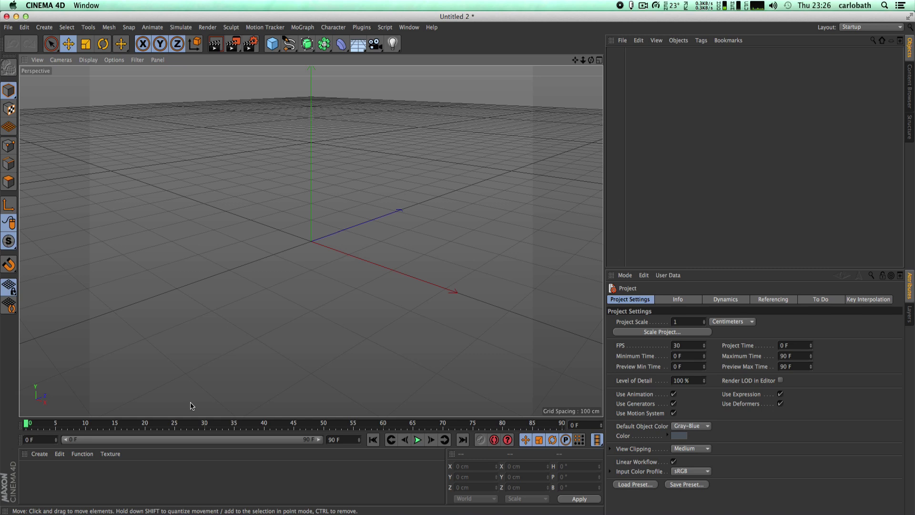
{"action": "mouse_move", "coordinate": [189, 512]}
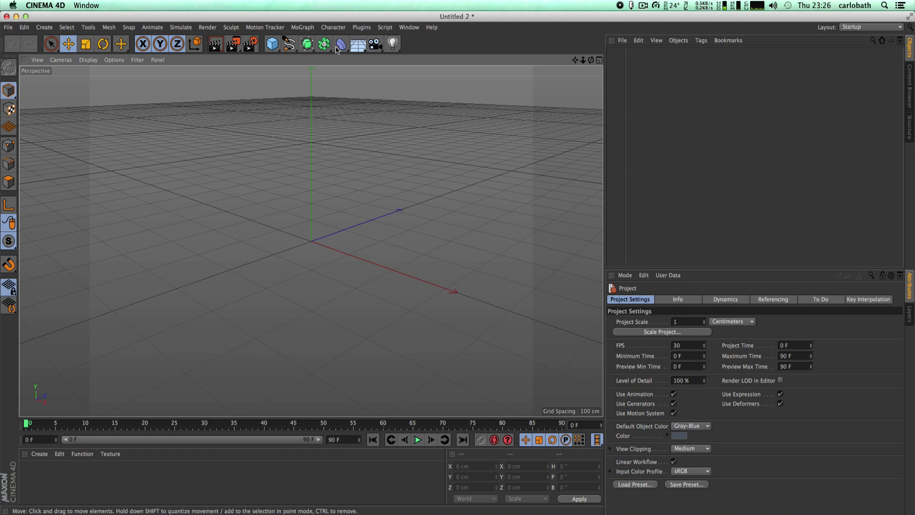
Run a Full Solve motion track on the image sequence starting with Sequence 01_00000.jpg in the cow seq folder.
{"action": "left_click", "coordinate": [272, 29]}
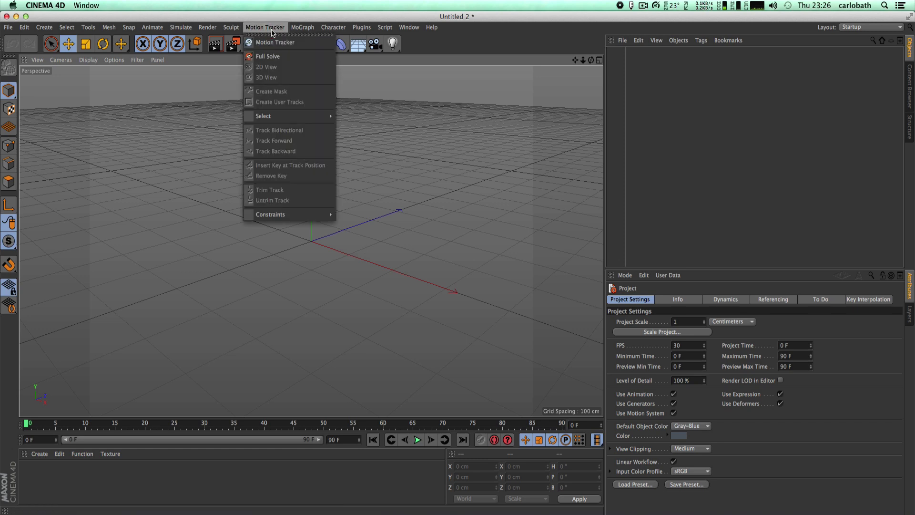
{"action": "left_click", "coordinate": [273, 56]}
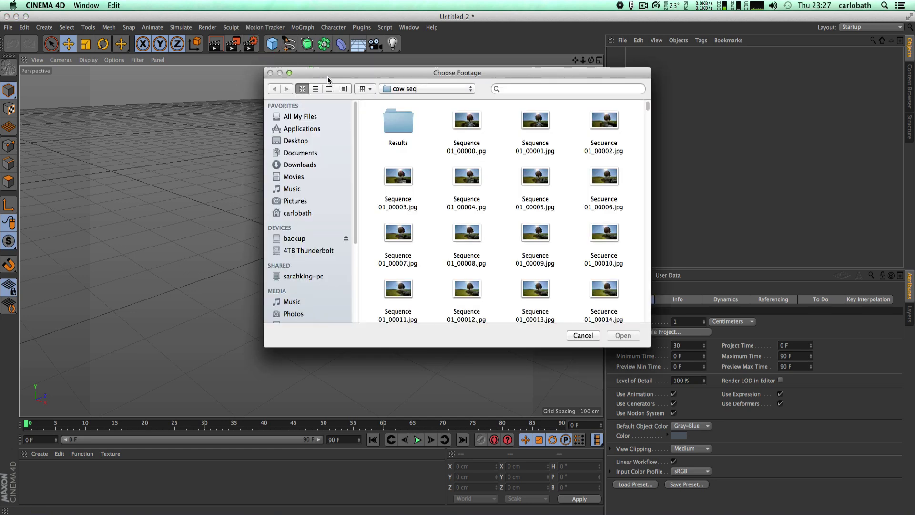
{"action": "left_click_drag", "start_coordinate": [361, 82], "coordinate": [495, 167]}
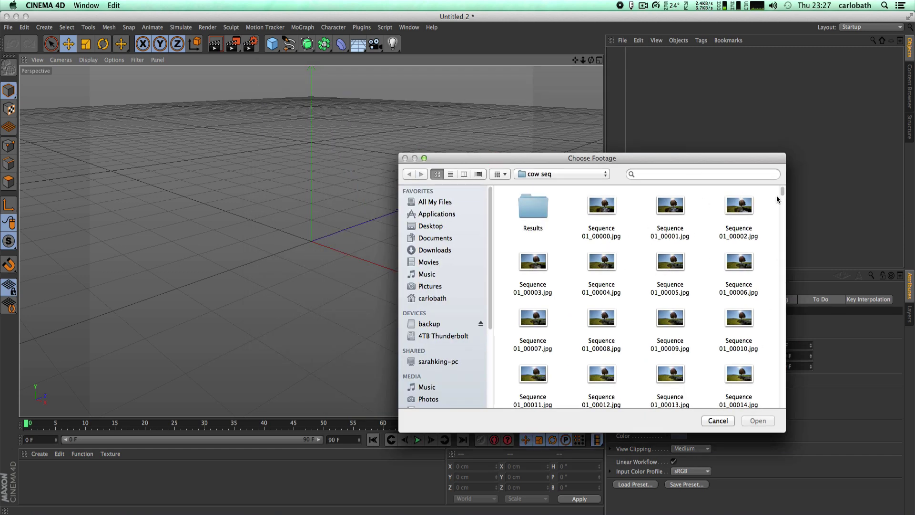
{"action": "scroll", "coordinate": [785, 194], "scroll_direction": "down", "scroll_amount": 2}
{"action": "scroll", "coordinate": [786, 198], "scroll_direction": "up", "scroll_amount": 2}
{"action": "left_click", "coordinate": [605, 204]}
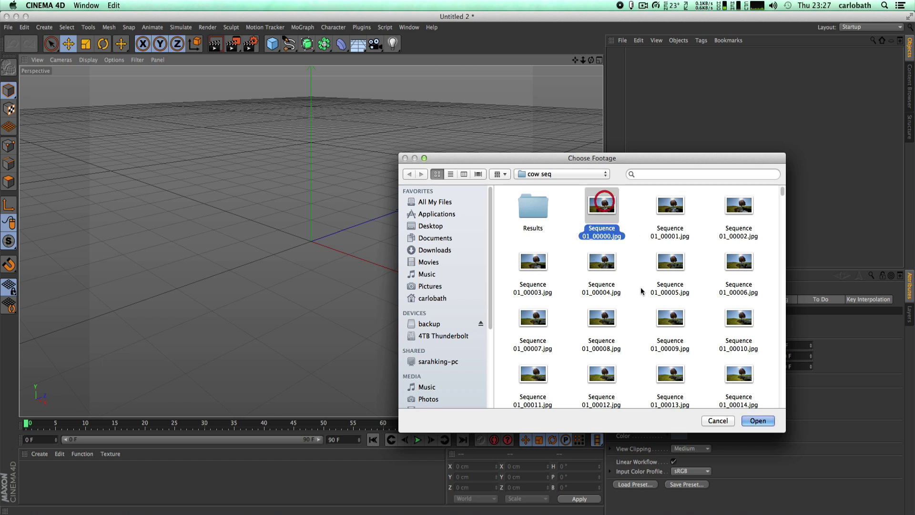
{"action": "left_click", "coordinate": [757, 420]}
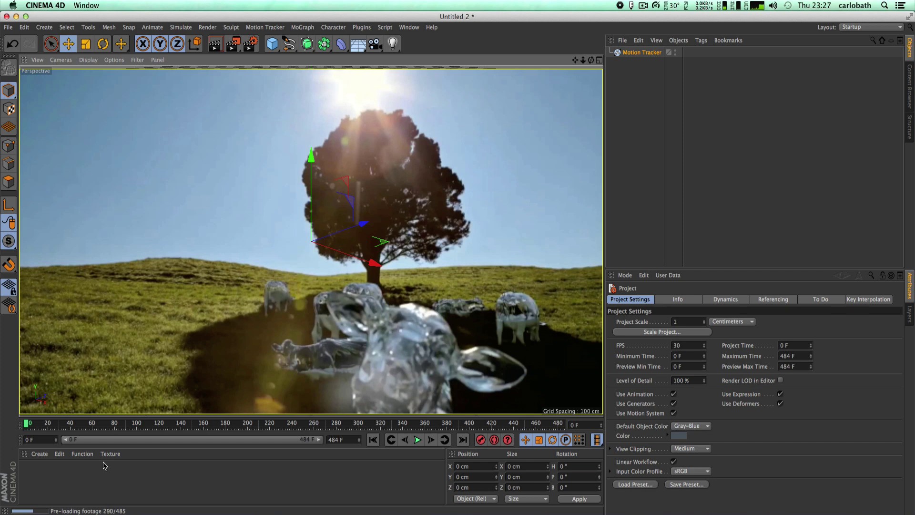
{"action": "left_click", "coordinate": [644, 6]}
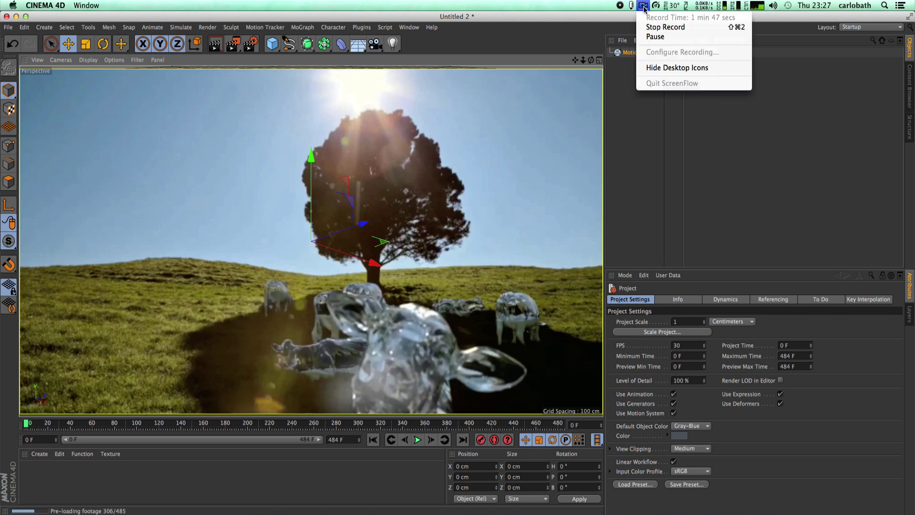
{"action": "left_click", "coordinate": [655, 37]}
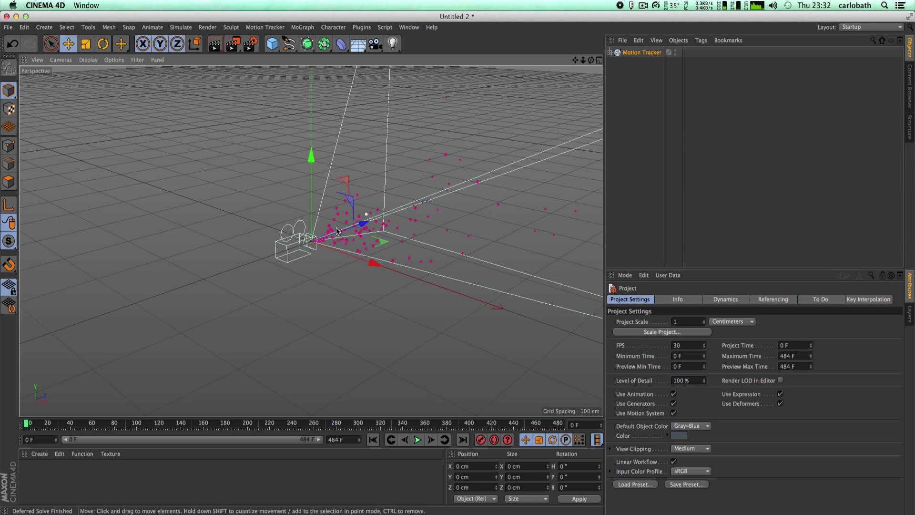
Play back the solved camera's animation in the Perspective view, stop it and return to frame 0.
{"action": "left_click", "coordinate": [417, 439]}
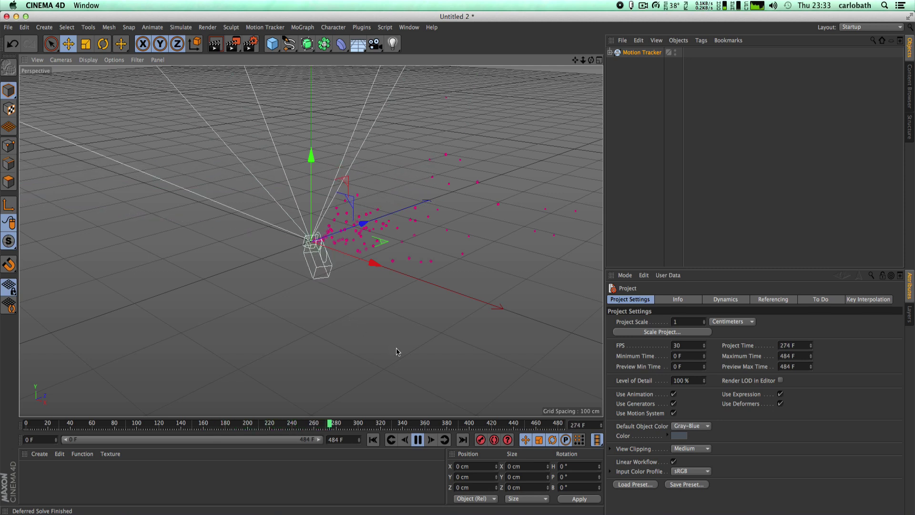
{"action": "left_click", "coordinate": [418, 439]}
{"action": "left_click_drag", "start_coordinate": [360, 427], "coordinate": [25, 420]}
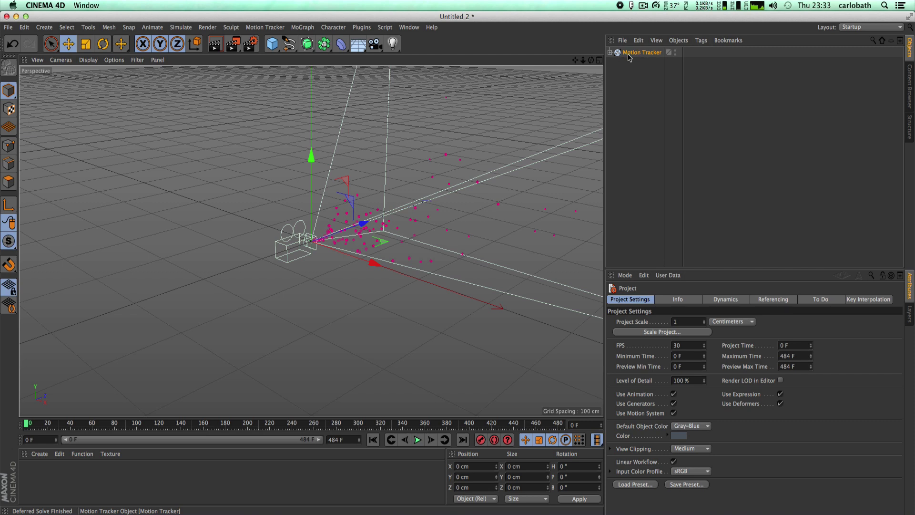
Expand the Motion Tracker and its Auto Features group, and browse the tracked feature nulls.
{"action": "left_click", "coordinate": [610, 54]}
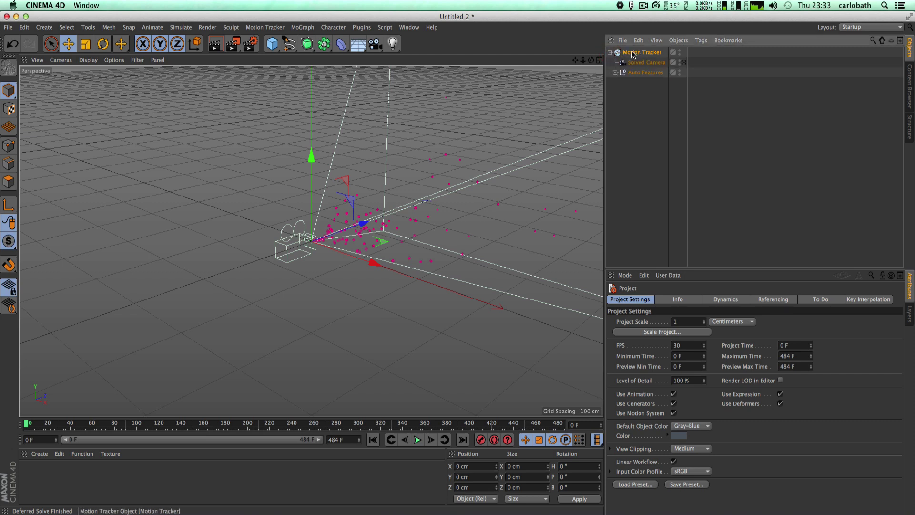
{"action": "left_click", "coordinate": [615, 73]}
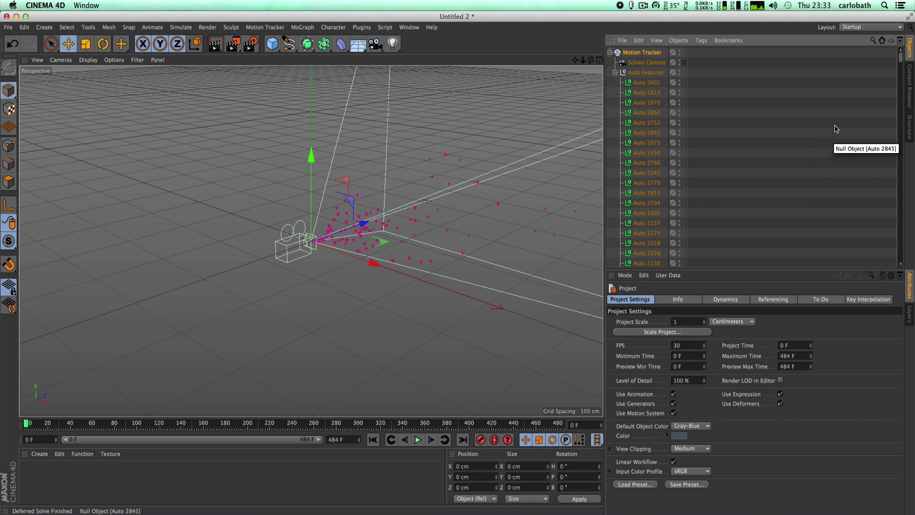
{"action": "mouse_move", "coordinate": [901, 60]}
{"action": "left_mouse_down"}
{"action": "mouse_move", "coordinate": [892, 260]}
{"action": "mouse_move", "coordinate": [877, 77]}
{"action": "mouse_move", "coordinate": [879, 61]}
{"action": "mouse_move", "coordinate": [901, 70]}
{"action": "left_mouse_up"}
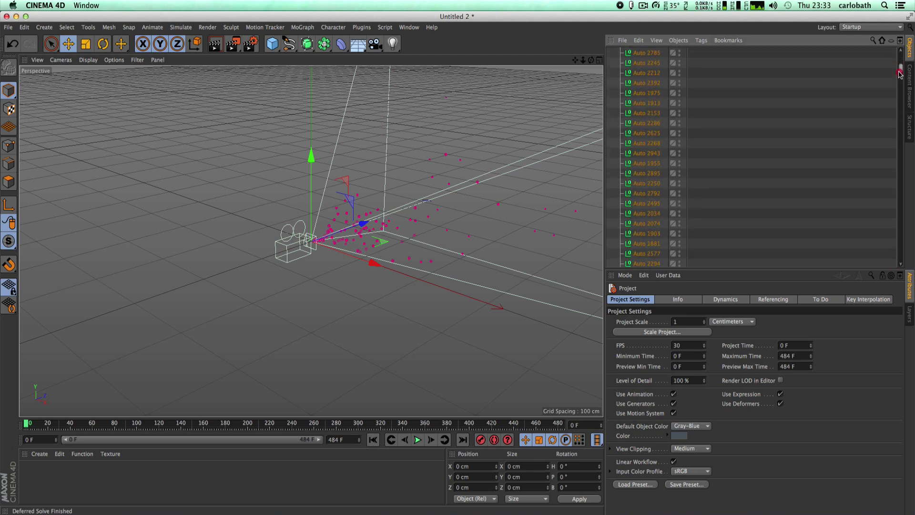
Maximize the Top view and examine the spread of feature points in front of the solved camera.
{"action": "left_click", "coordinate": [601, 60]}
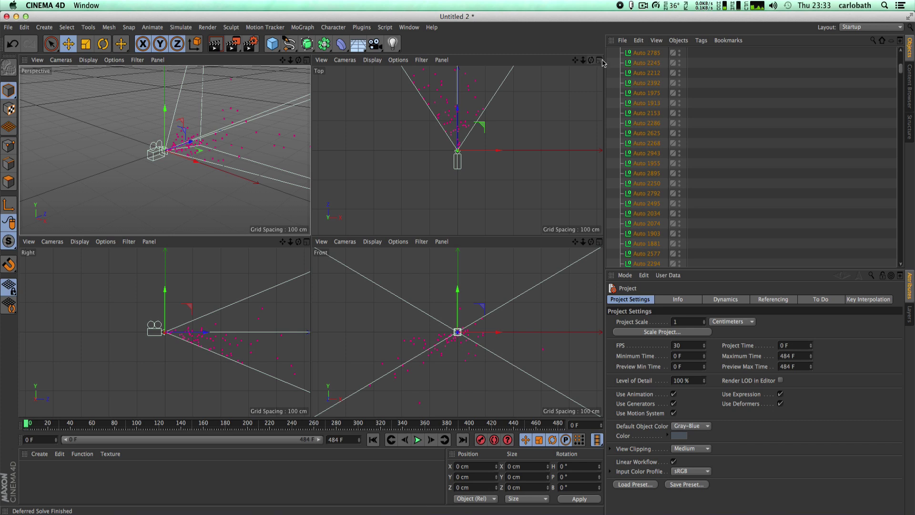
{"action": "left_click", "coordinate": [599, 61]}
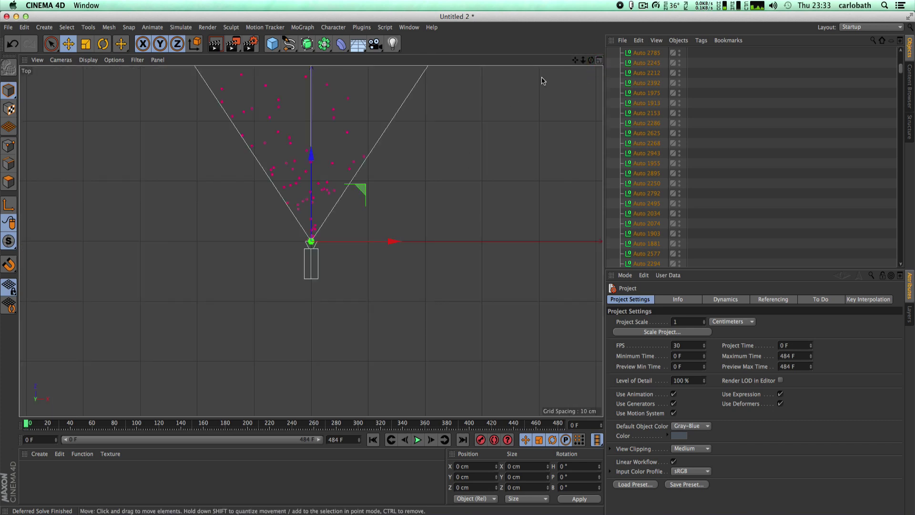
{"action": "scroll", "coordinate": [311, 242], "scroll_direction": "up", "scroll_amount": 3}
{"action": "scroll", "coordinate": [311, 241], "scroll_direction": "up", "scroll_amount": 4}
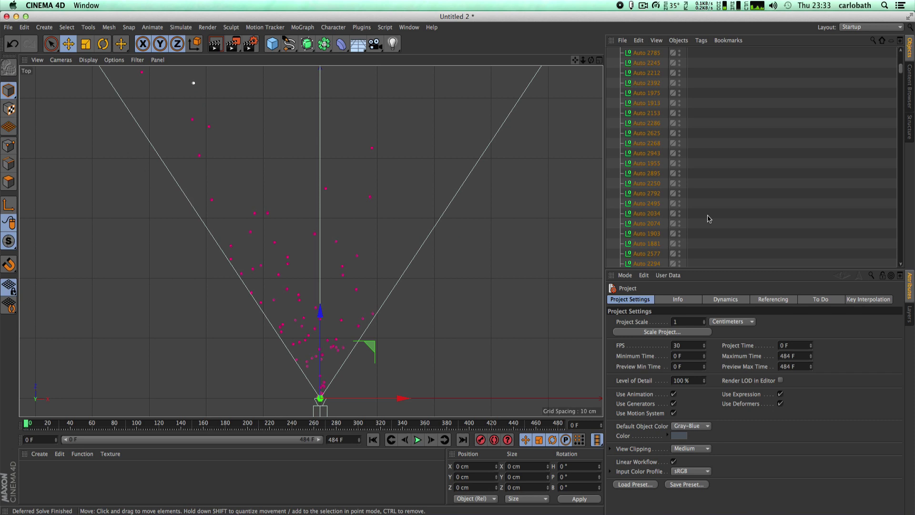
Inspect the positions of green feature nulls in the Top view by selecting Auto 2845, Auto 1882 and the range Auto 1845 to Auto 2325.
{"action": "left_click_drag", "start_coordinate": [901, 72], "coordinate": [900, 52]}
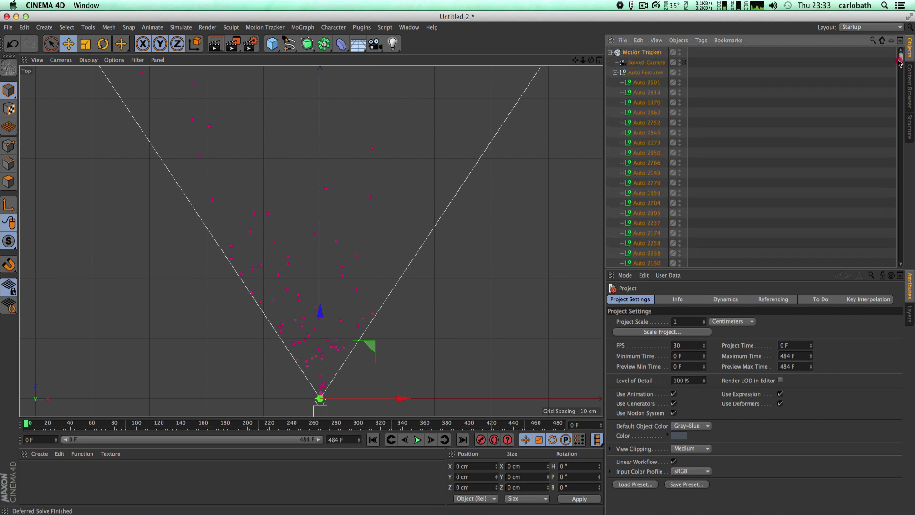
{"action": "left_click", "coordinate": [647, 133]}
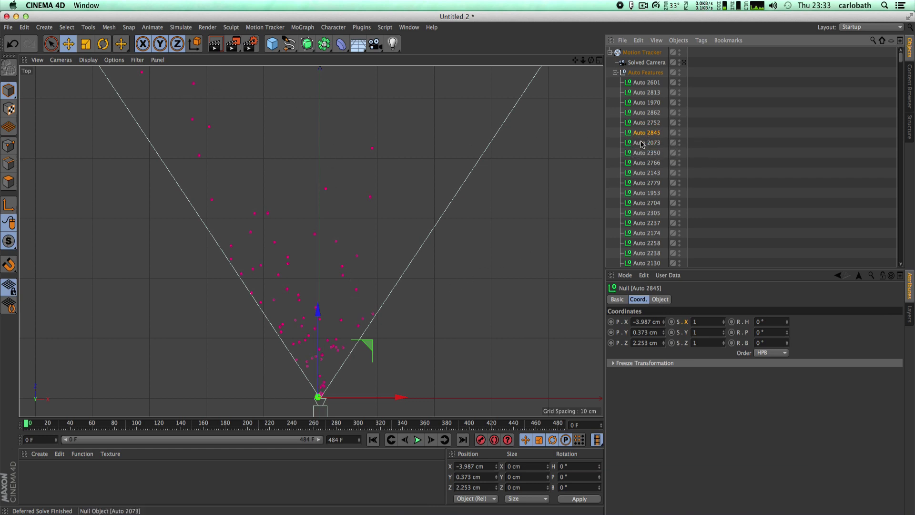
{"action": "scroll", "coordinate": [643, 148], "scroll_direction": "down", "scroll_amount": 5}
{"action": "left_click", "coordinate": [647, 224]}
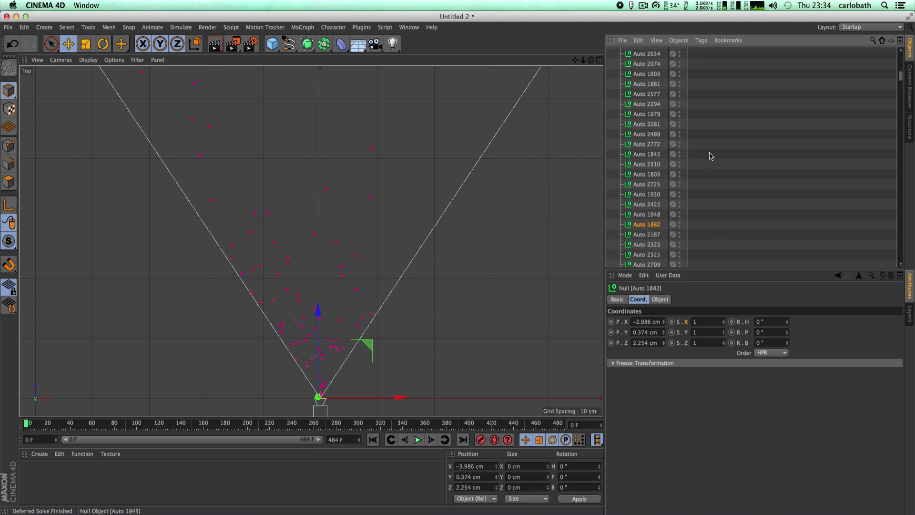
{"action": "left_click_drag", "start_coordinate": [712, 150], "coordinate": [620, 257]}
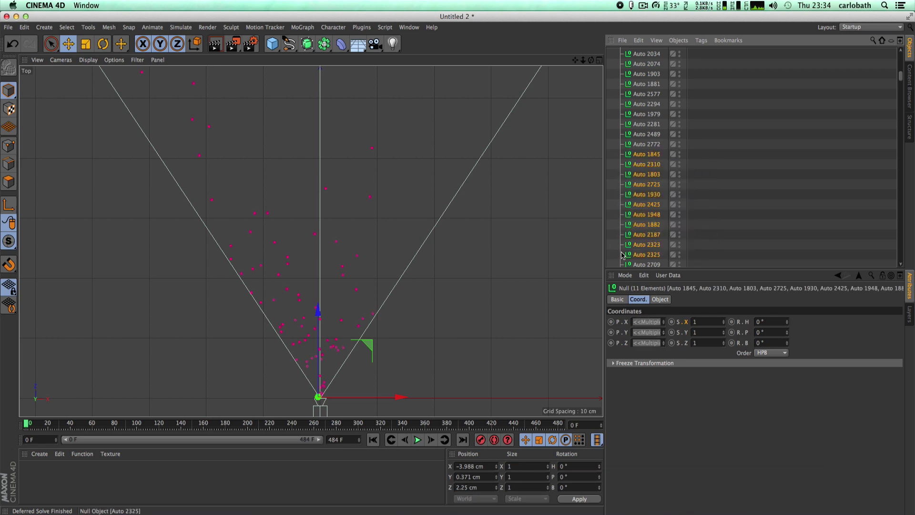
{"action": "scroll", "coordinate": [522, 273], "scroll_direction": "down", "scroll_amount": 3}
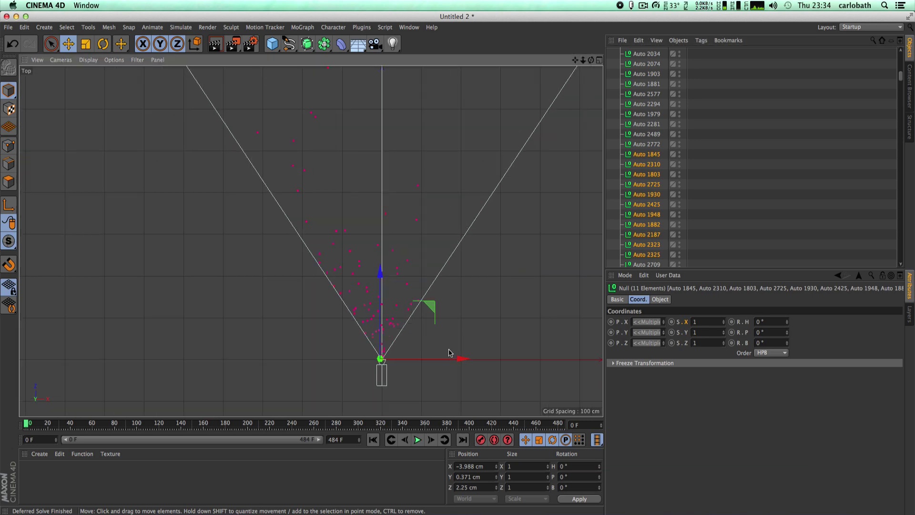
{"action": "scroll", "coordinate": [492, 319], "scroll_direction": "down", "scroll_amount": 1}
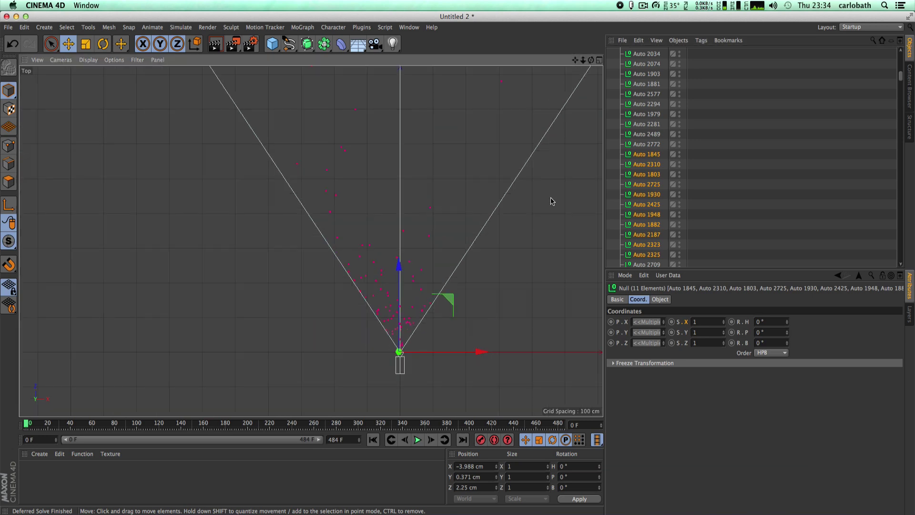
Return to the four-view layout, inspect the positions of the red feature nulls Auto 1741 to Auto 0098, and deselect them.
{"action": "left_click", "coordinate": [599, 61]}
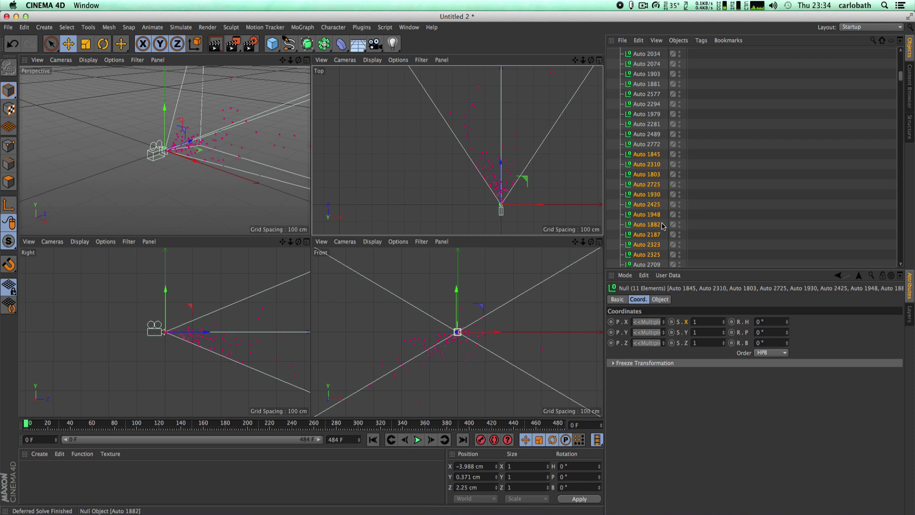
{"action": "left_click", "coordinate": [738, 224]}
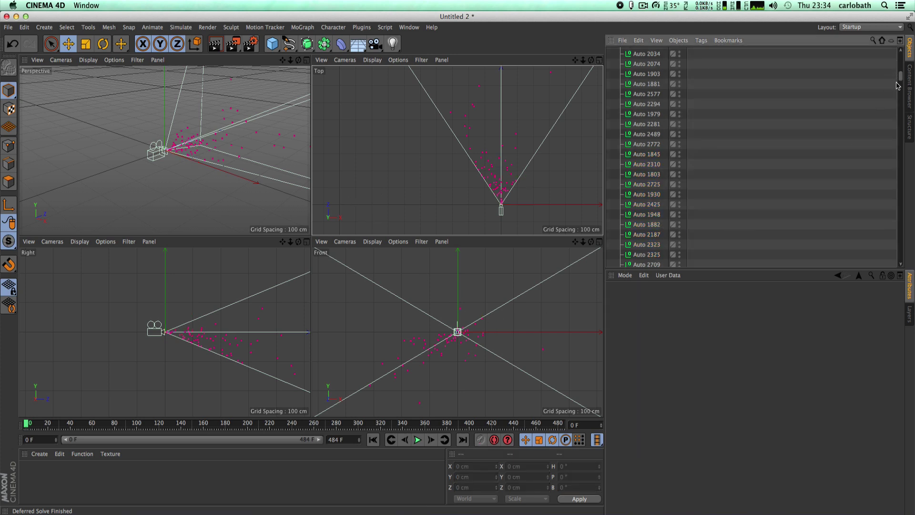
{"action": "left_click_drag", "start_coordinate": [900, 76], "coordinate": [901, 218]}
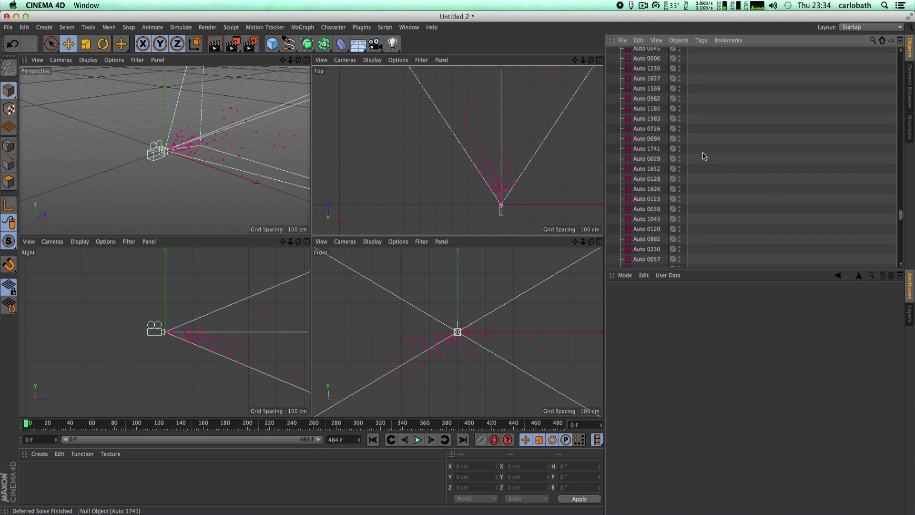
{"action": "left_click_drag", "start_coordinate": [713, 153], "coordinate": [628, 266]}
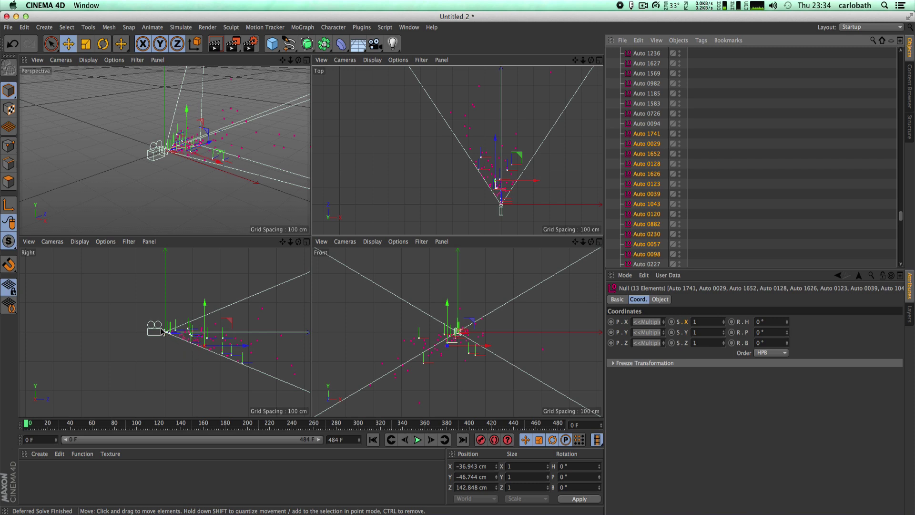
{"action": "left_click", "coordinate": [423, 313]}
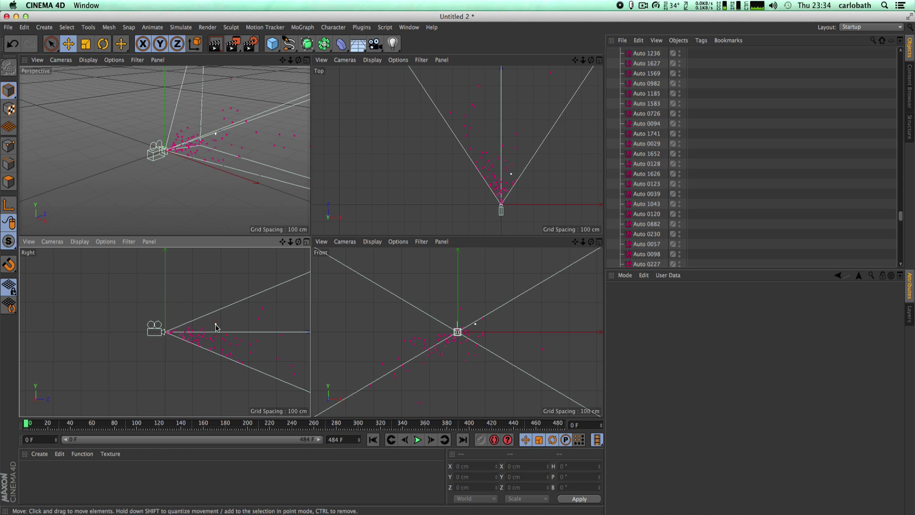
Select the stray feature point above the camera's centre line in the Right view and locate its null in the object hierarchy.
{"action": "scroll", "coordinate": [215, 327], "scroll_direction": "up", "scroll_amount": 5}
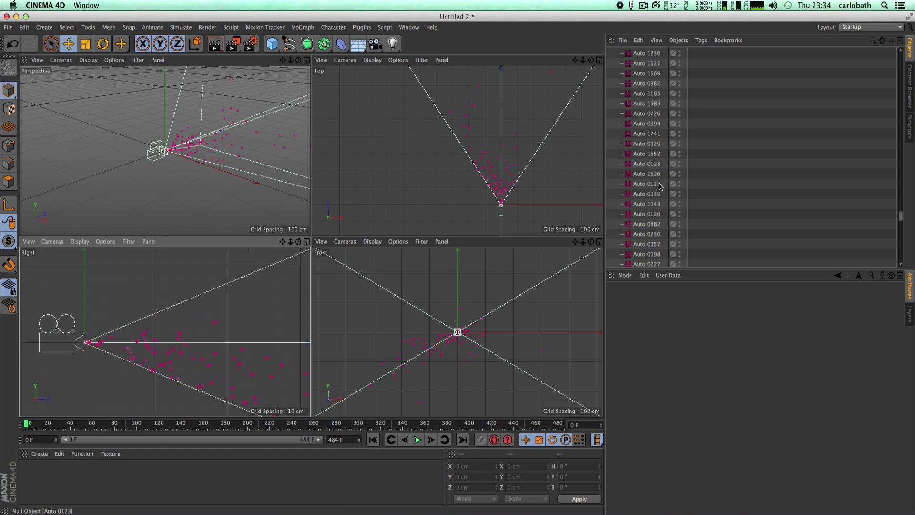
{"action": "scroll", "coordinate": [658, 185], "scroll_direction": "down", "scroll_amount": 10}
{"action": "scroll", "coordinate": [658, 185], "scroll_direction": "up", "scroll_amount": 10}
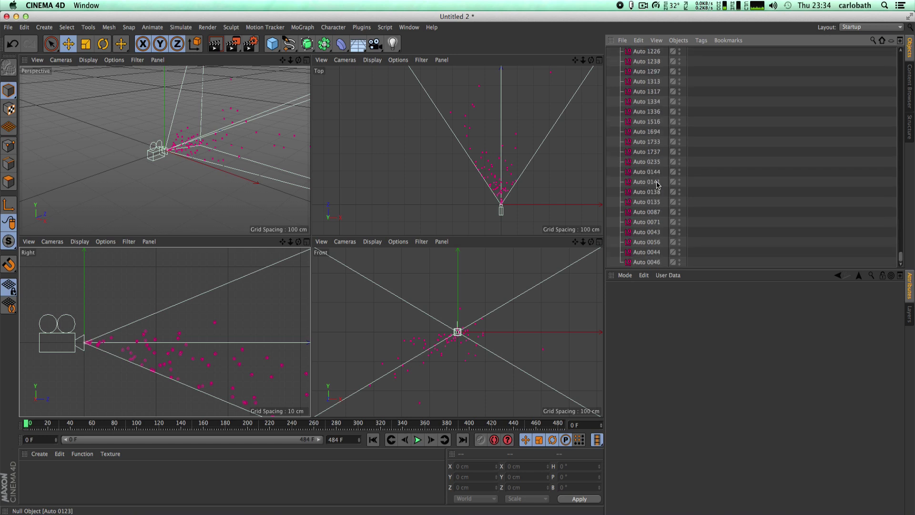
{"action": "scroll", "coordinate": [657, 184], "scroll_direction": "up", "scroll_amount": 3}
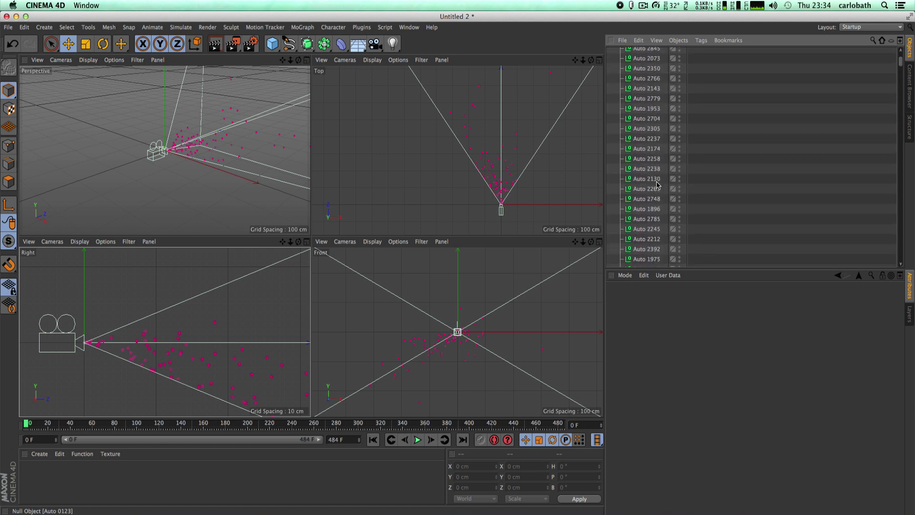
{"action": "scroll", "coordinate": [657, 185], "scroll_direction": "down", "scroll_amount": 8}
{"action": "scroll", "coordinate": [658, 185], "scroll_direction": "down", "scroll_amount": 5}
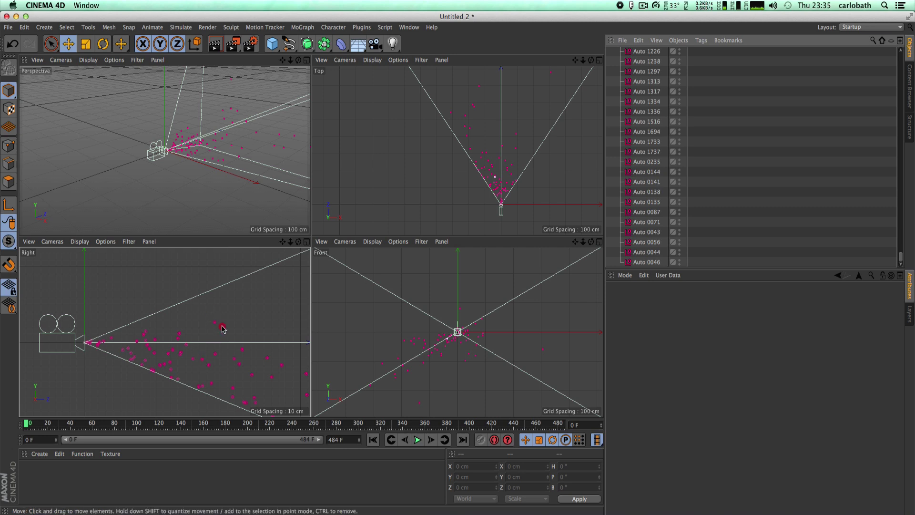
{"action": "left_click", "coordinate": [221, 325]}
{"action": "left_click", "coordinate": [215, 323]}
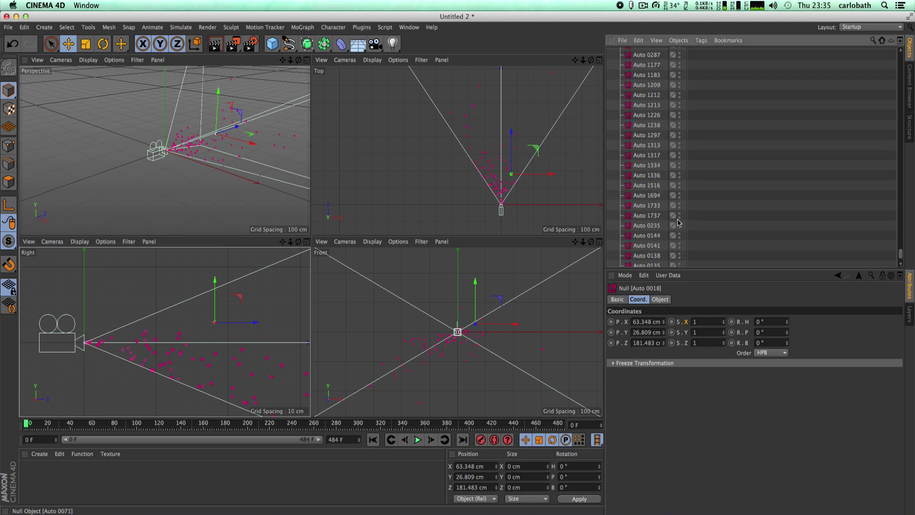
{"action": "scroll", "coordinate": [678, 222], "scroll_direction": "up", "scroll_amount": 3}
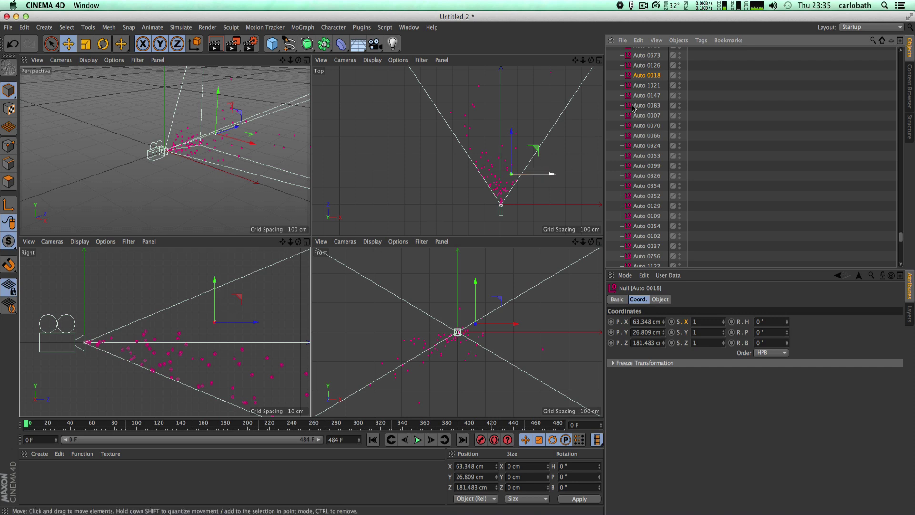
{"action": "right_click", "coordinate": [642, 77]}
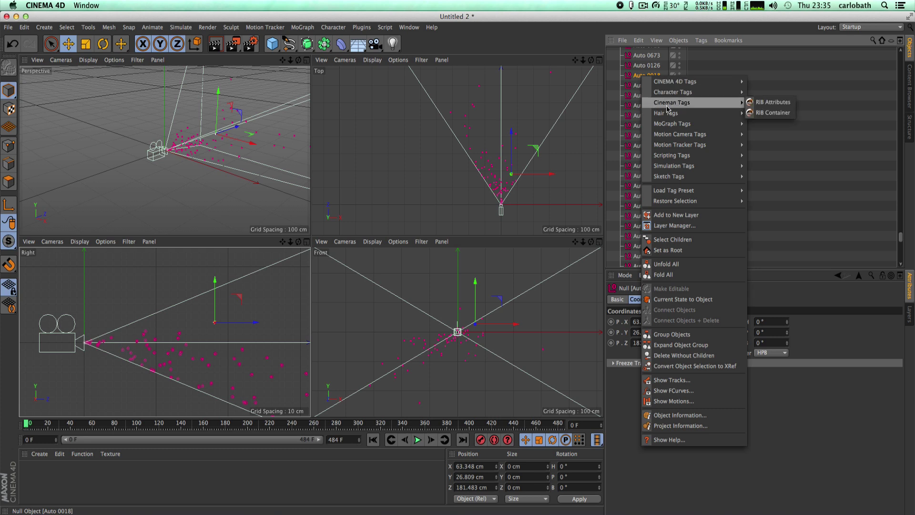
{"action": "mouse_move", "coordinate": [675, 122]}
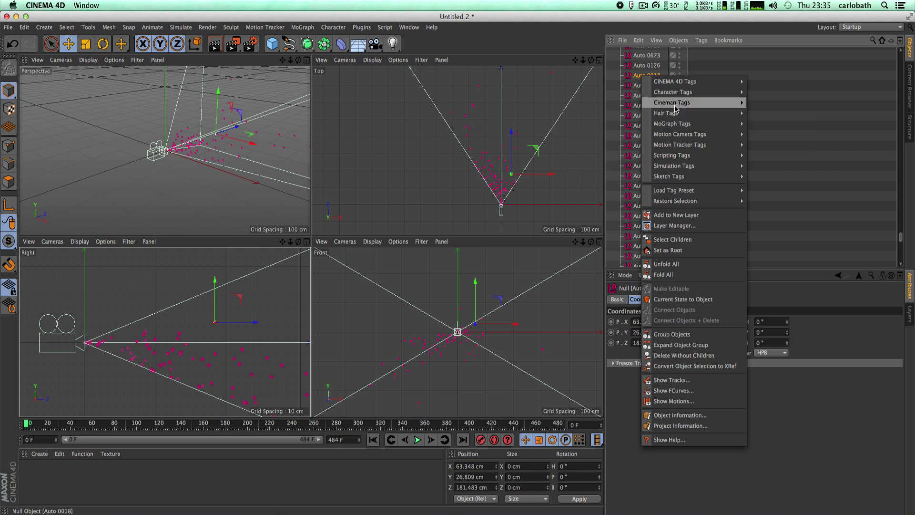
{"action": "mouse_move", "coordinate": [676, 98]}
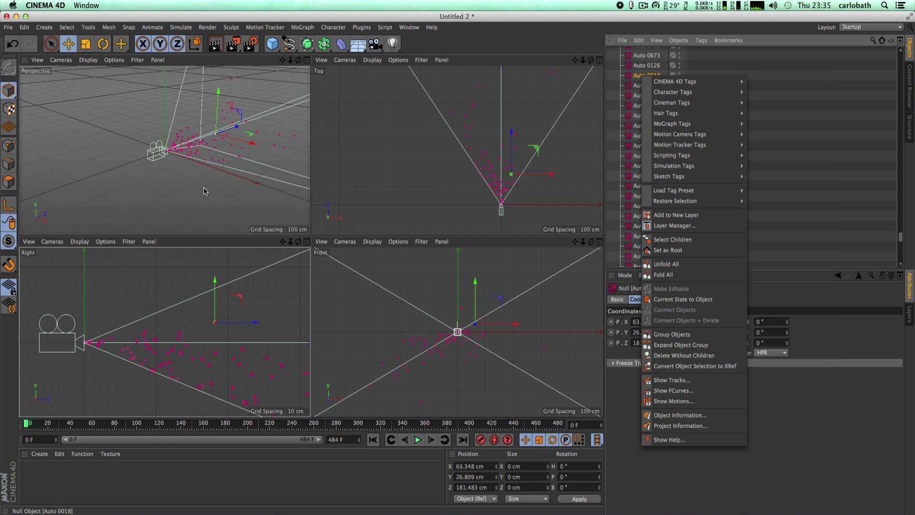
{"action": "left_click", "coordinate": [610, 185]}
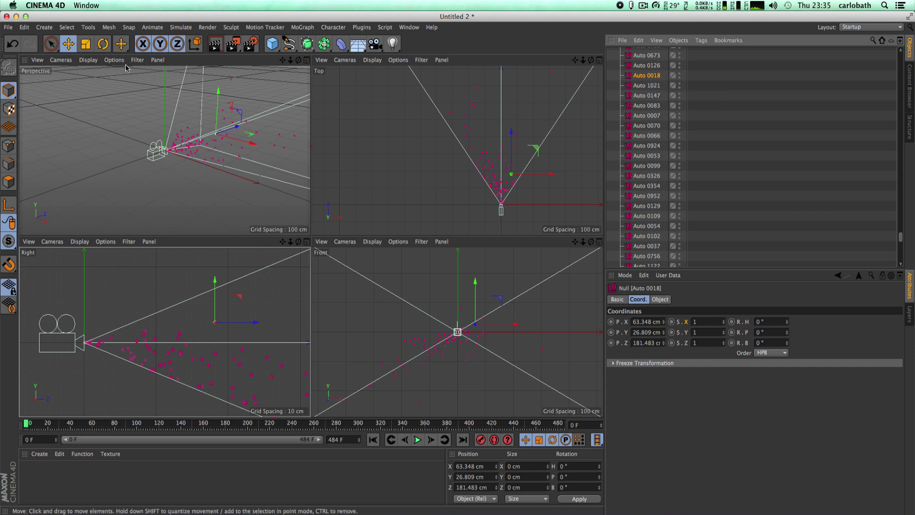
Create a Cone primitive and locate it at the start of the object hierarchy.
{"action": "left_click", "coordinate": [42, 27]}
{"action": "mouse_move", "coordinate": [47, 46]}
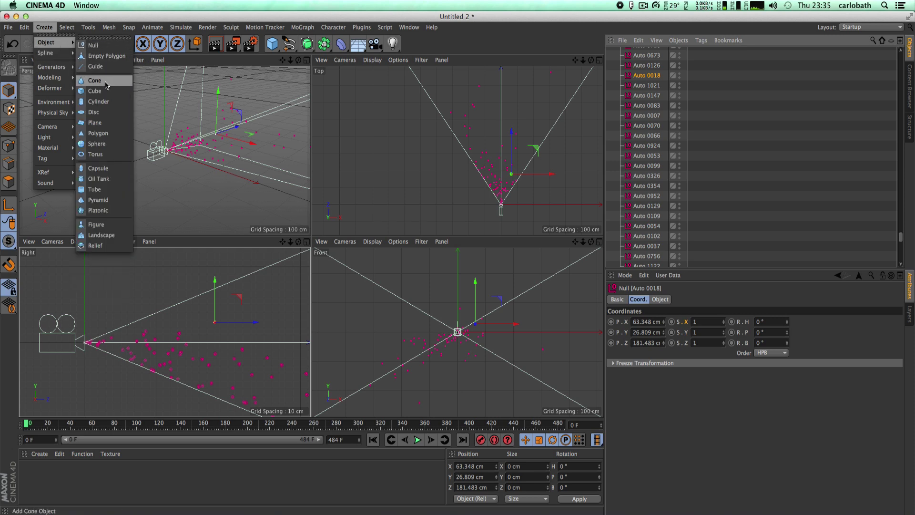
{"action": "left_click", "coordinate": [106, 82]}
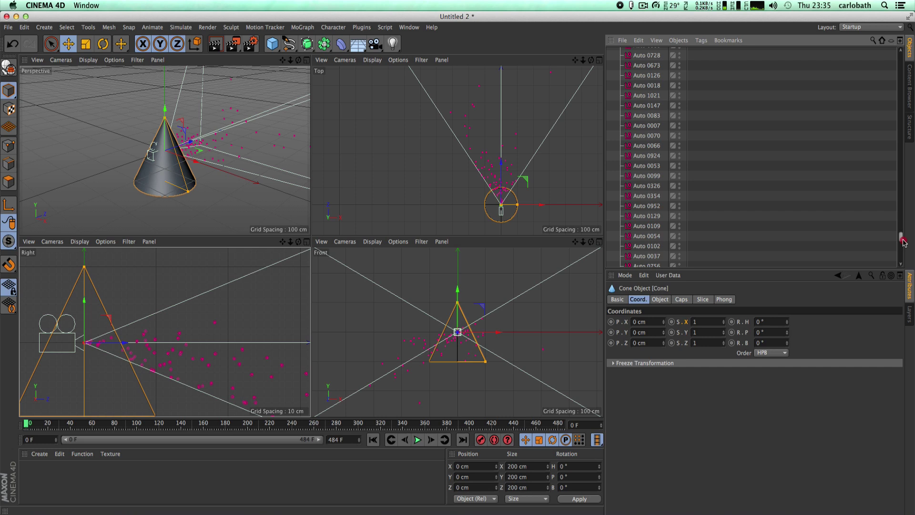
{"action": "left_click_drag", "start_coordinate": [900, 237], "coordinate": [900, 53]}
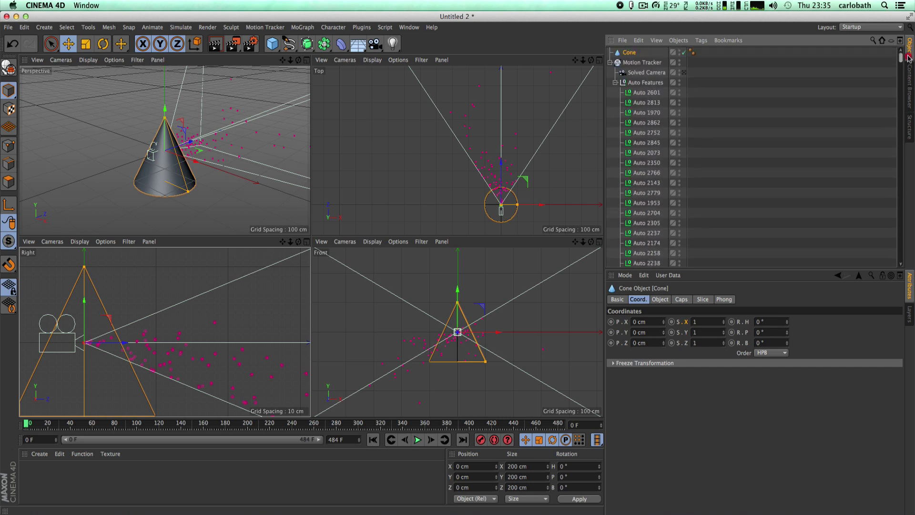
{"action": "right_click", "coordinate": [625, 53]}
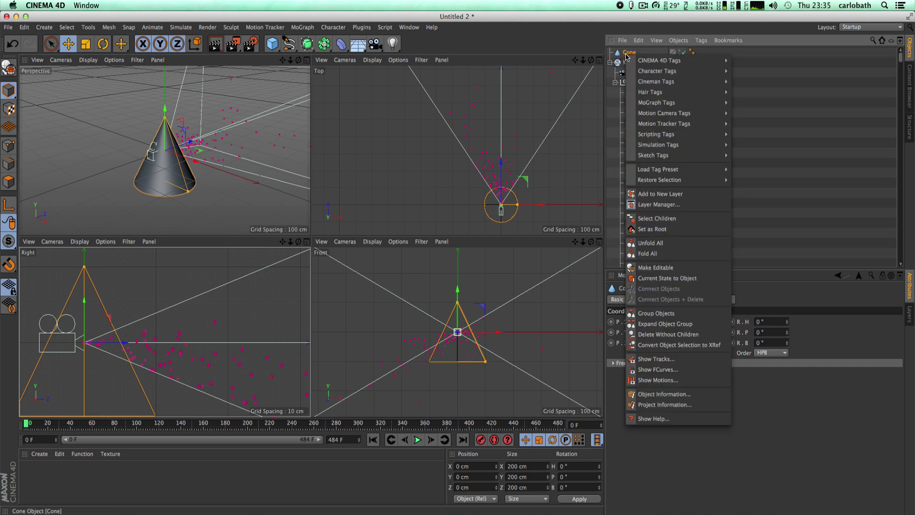
{"action": "left_click", "coordinate": [626, 54]}
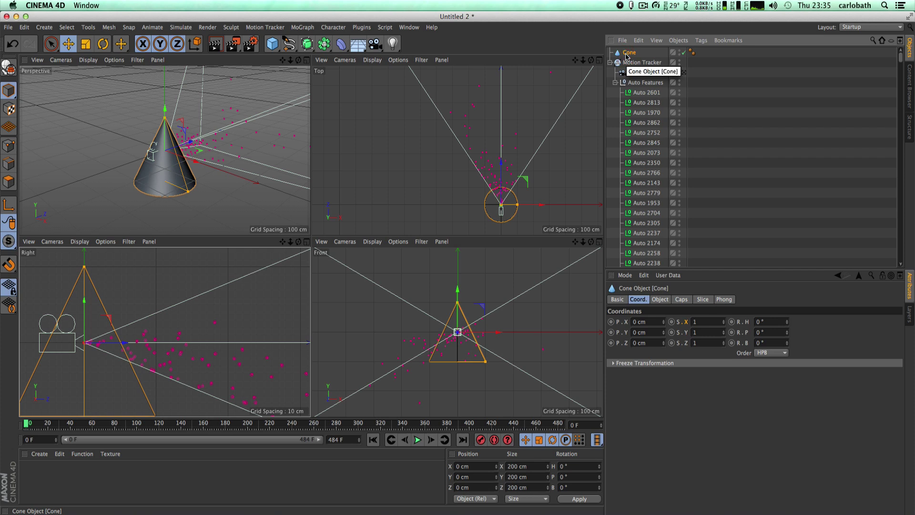
Move the cone onto the stray feature point in the Right view, at about Y 26.5 cm and Z 183 cm.
{"action": "left_click_drag", "start_coordinate": [626, 55], "coordinate": [216, 323]}
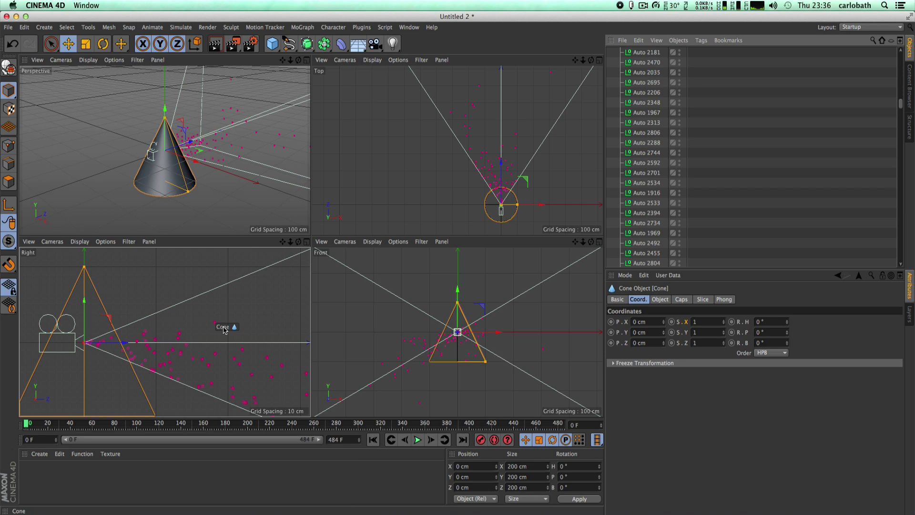
{"action": "left_click_drag", "start_coordinate": [214, 325], "coordinate": [355, 304]}
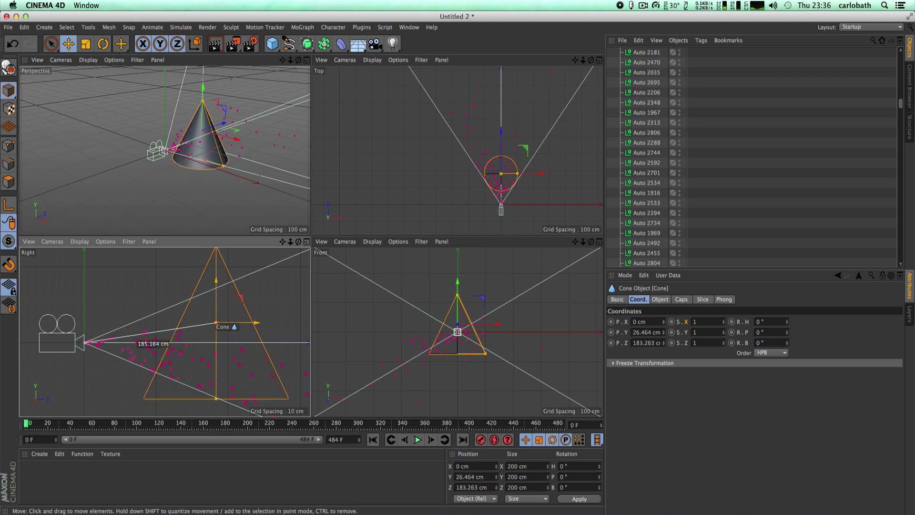
{"action": "left_click_drag", "start_coordinate": [216, 322], "coordinate": [216, 322]}
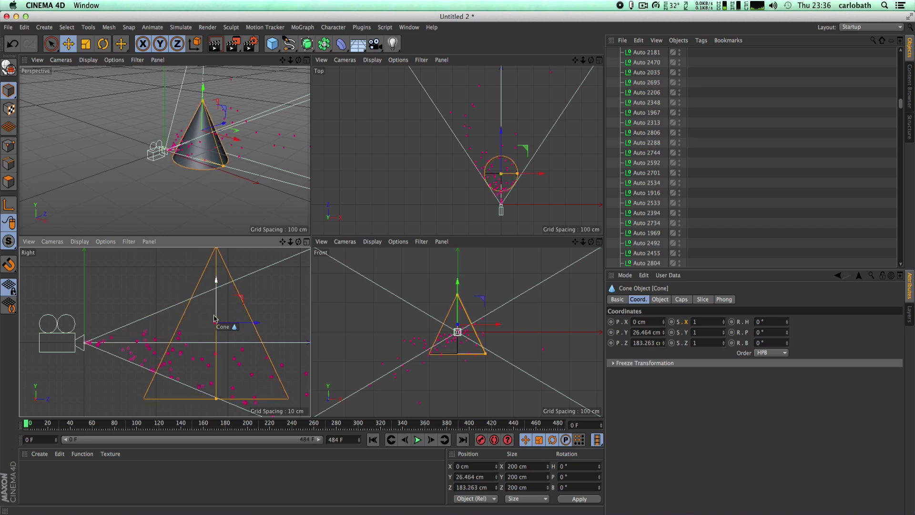
Flatten the cone to a height of about 33 cm, with its X position at -13 cm and heading at -3°.
{"action": "scroll", "coordinate": [214, 318], "scroll_direction": "down", "scroll_amount": 3}
{"action": "left_click_drag", "start_coordinate": [217, 268], "coordinate": [217, 317]}
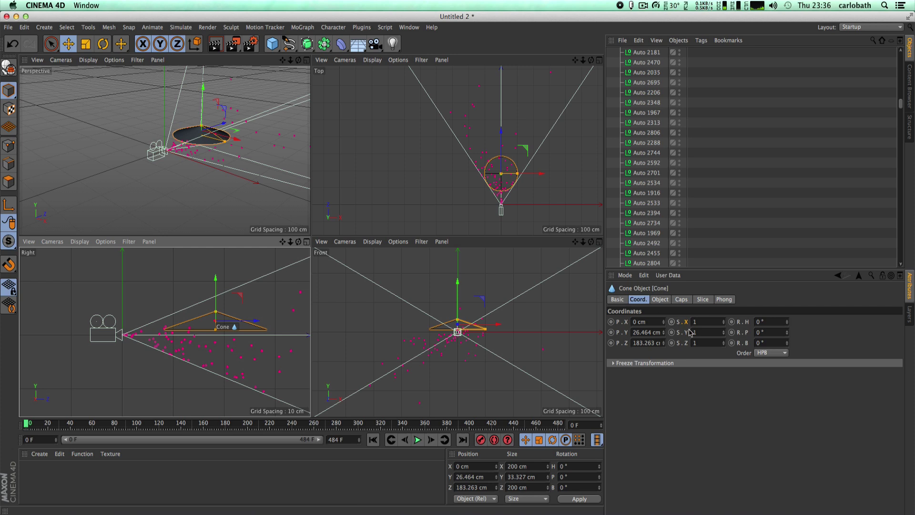
{"action": "left_click_drag", "start_coordinate": [663, 321], "coordinate": [664, 343]}
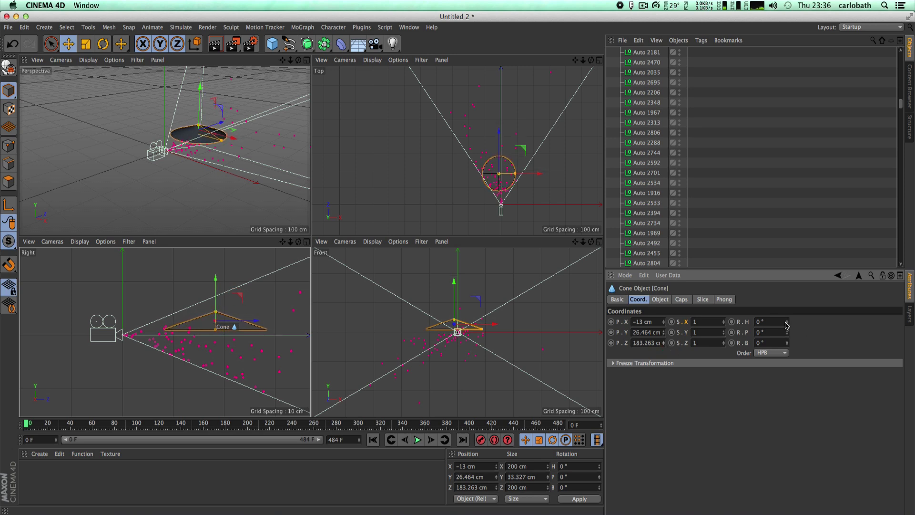
{"action": "left_click_drag", "start_coordinate": [787, 323], "coordinate": [788, 326]}
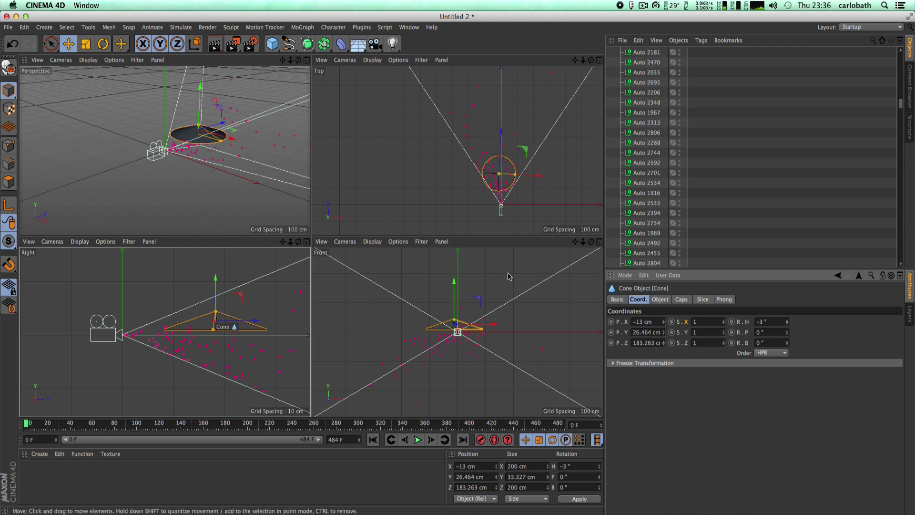
Try to pick the feature point beside the cone in the Right view, and enable axis modification.
{"action": "scroll", "coordinate": [748, 200], "scroll_direction": "down", "scroll_amount": 10}
{"action": "scroll", "coordinate": [748, 200], "scroll_direction": "down", "scroll_amount": 15}
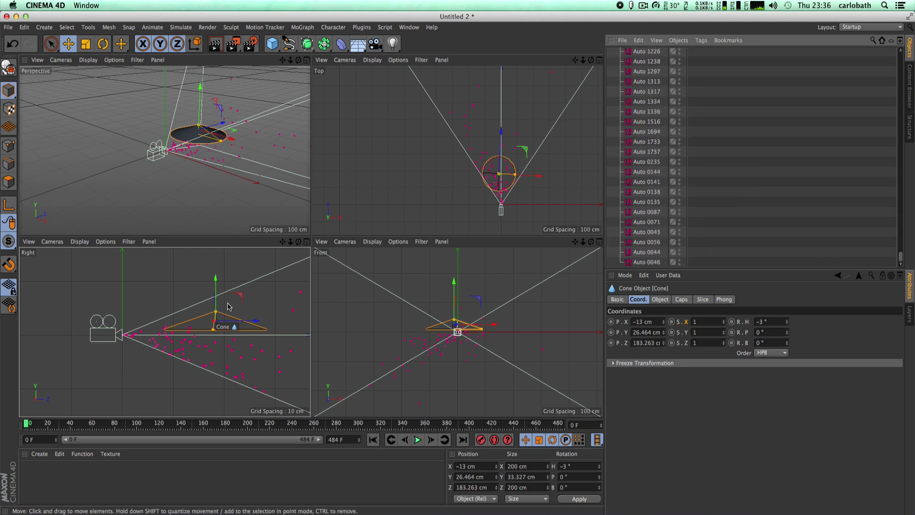
{"action": "left_click_drag", "start_coordinate": [205, 302], "coordinate": [218, 320]}
{"action": "left_click", "coordinate": [219, 321]}
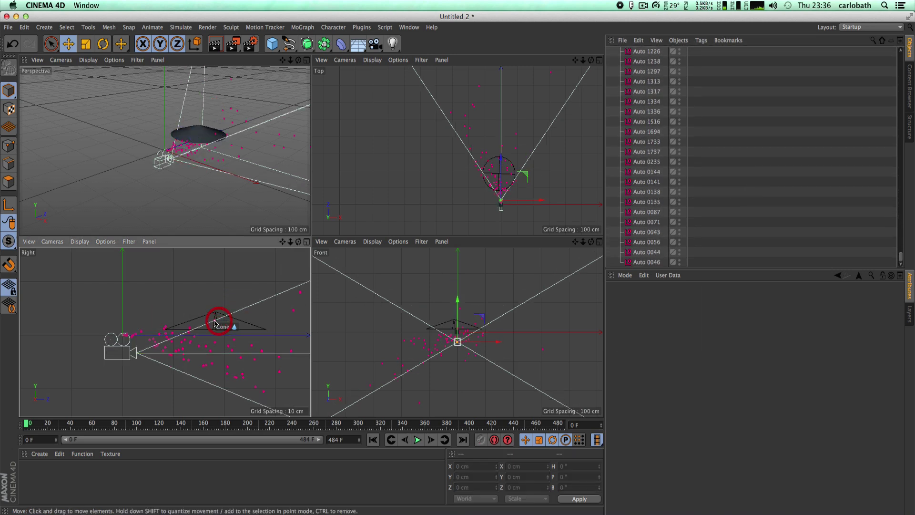
{"action": "left_click", "coordinate": [114, 339]}
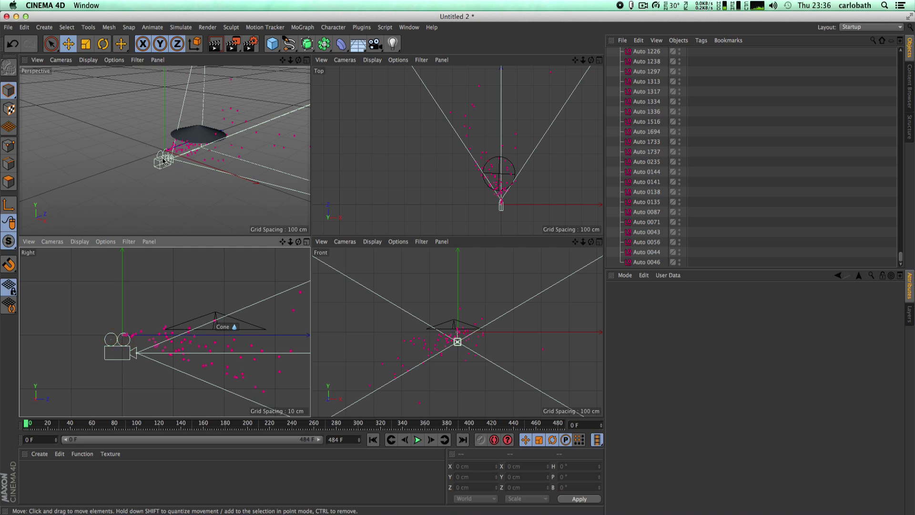
{"action": "left_click", "coordinate": [9, 205]}
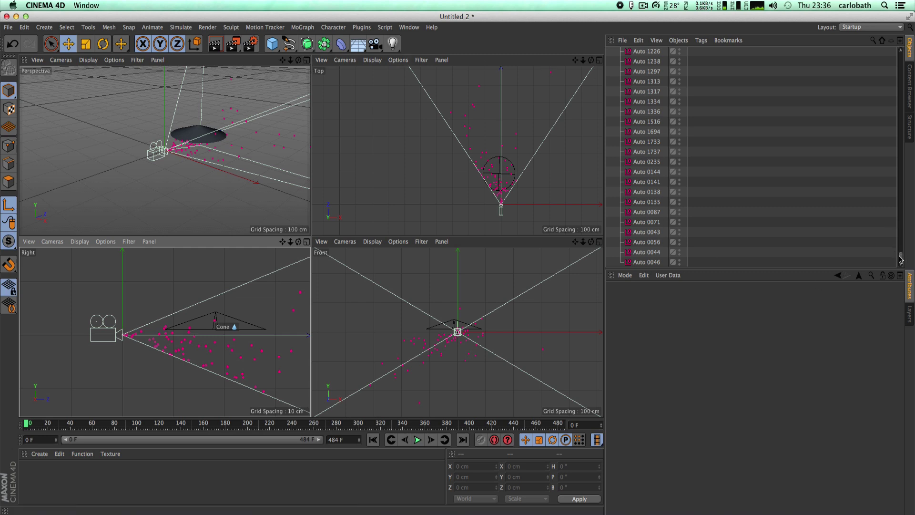
Look through the Solved Camera in the Right view and compare the cone and feature points with the footage.
{"action": "left_click_drag", "start_coordinate": [900, 260], "coordinate": [880, 57]}
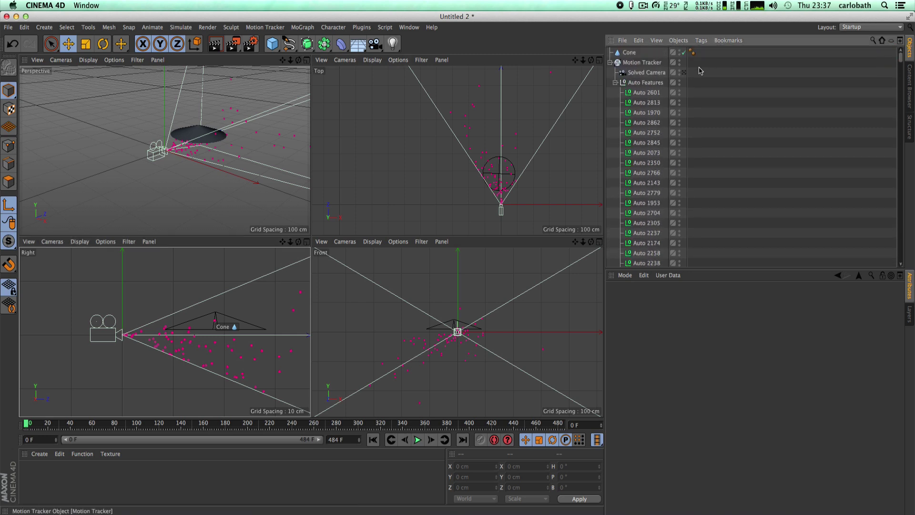
{"action": "left_click", "coordinate": [685, 73]}
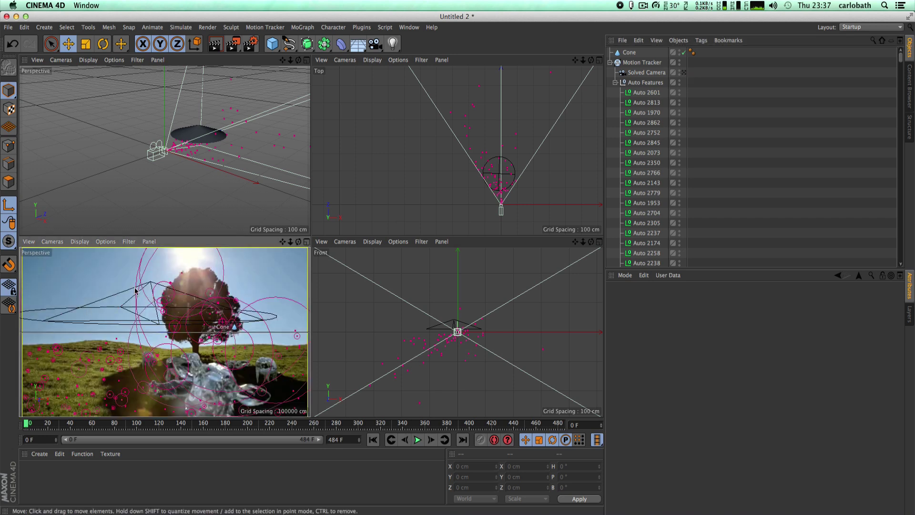
{"action": "scroll", "coordinate": [134, 291], "scroll_direction": "down", "scroll_amount": 10}
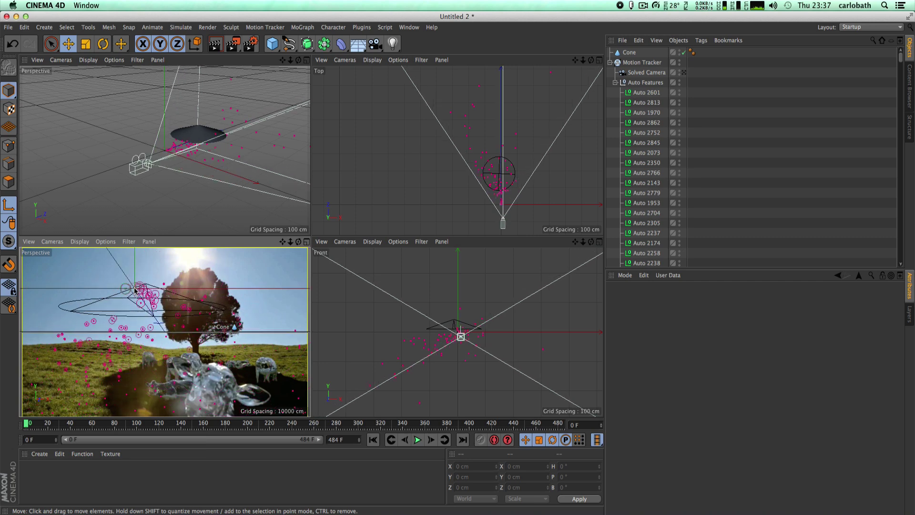
{"action": "scroll", "coordinate": [134, 290], "scroll_direction": "down", "scroll_amount": 5}
{"action": "scroll", "coordinate": [135, 290], "scroll_direction": "down", "scroll_amount": 6}
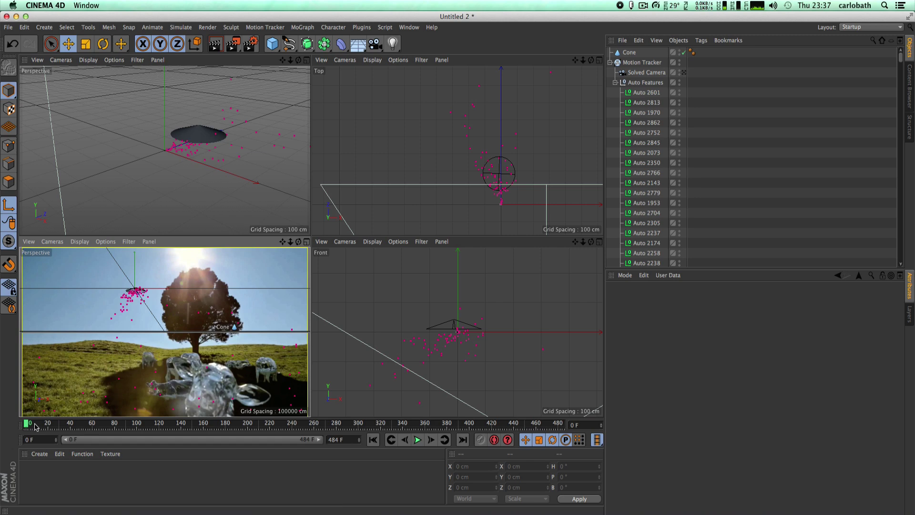
Maximize the solved camera view and scrub the footage to frame 85.
{"action": "left_click_drag", "start_coordinate": [27, 424], "coordinate": [111, 420]}
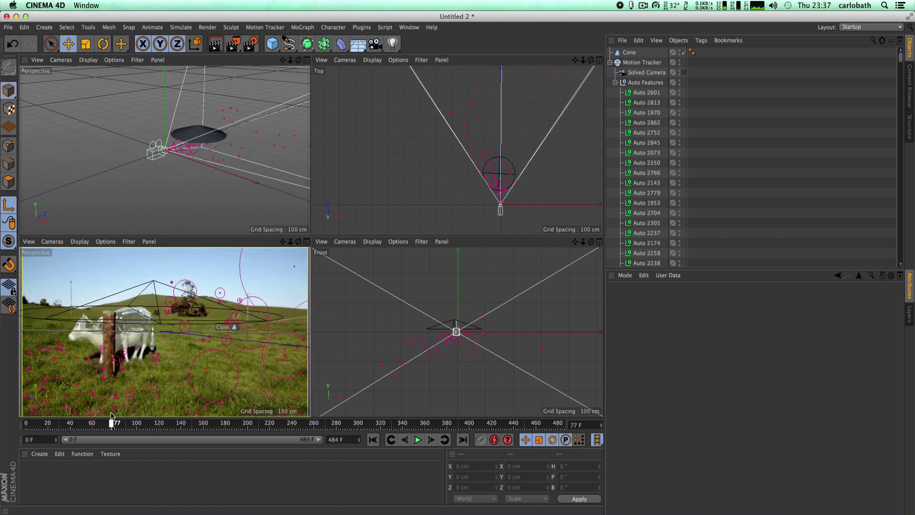
{"action": "left_click", "coordinate": [306, 241]}
{"action": "left_click_drag", "start_coordinate": [112, 421], "coordinate": [120, 399]}
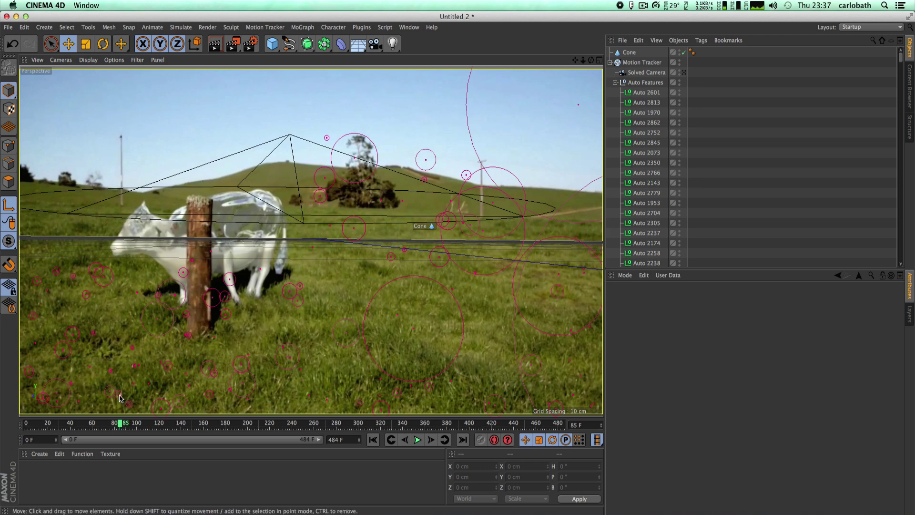
Examine the Motion Tracker's footage settings and the Solved Camera's object properties.
{"action": "left_click", "coordinate": [649, 65]}
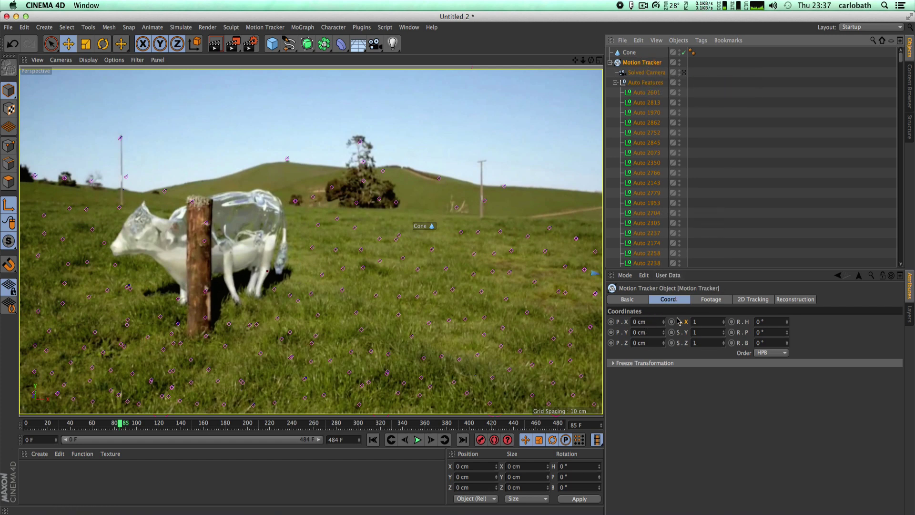
{"action": "left_click", "coordinate": [746, 304]}
{"action": "left_click", "coordinate": [707, 307]}
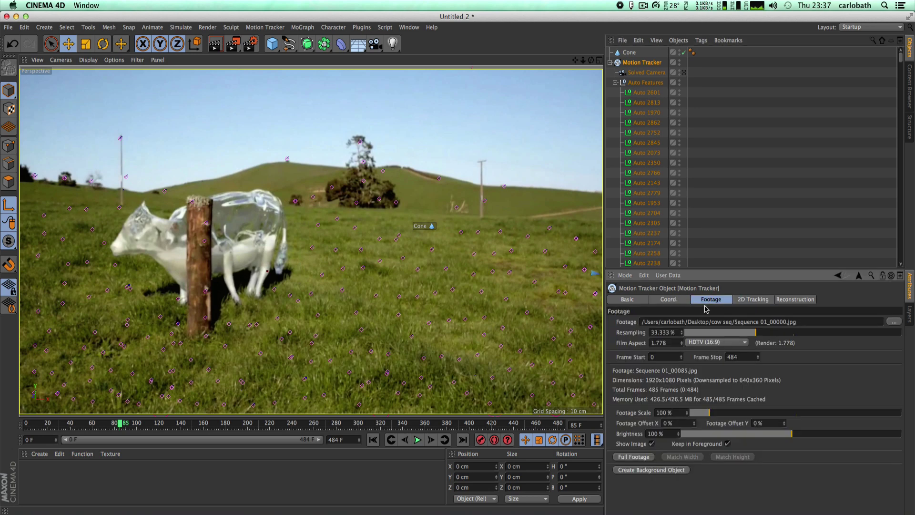
{"action": "left_click", "coordinate": [649, 72]}
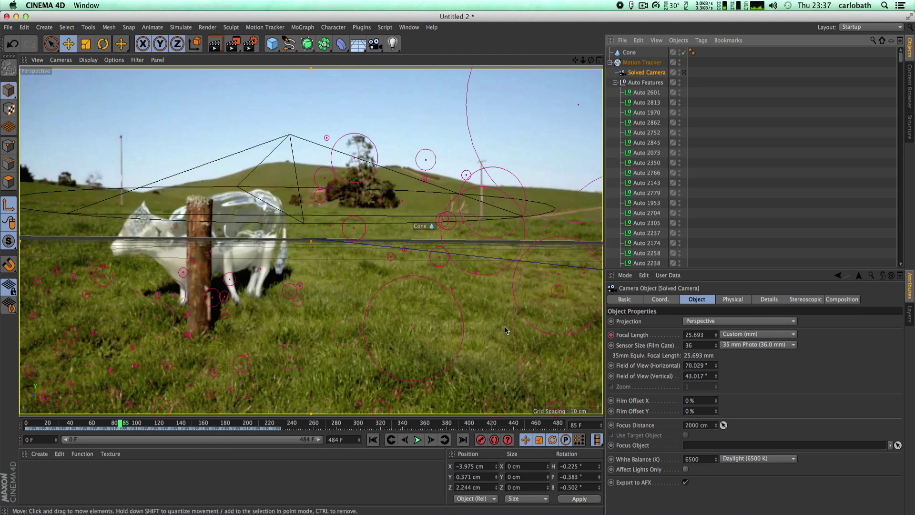
Scrub to frame 123 to check how the cone follows the footage, and select the camera keys at frame 96.
{"action": "left_click_drag", "start_coordinate": [119, 425], "coordinate": [156, 424]}
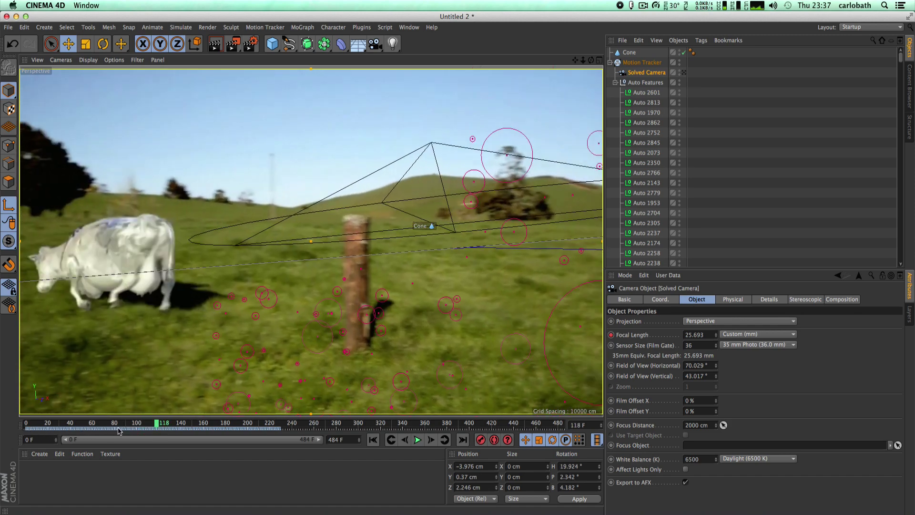
{"action": "mouse_move", "coordinate": [156, 426]}
{"action": "left_mouse_down"}
{"action": "mouse_move", "coordinate": [263, 424]}
{"action": "mouse_move", "coordinate": [19, 424]}
{"action": "mouse_move", "coordinate": [162, 422]}
{"action": "left_mouse_up"}
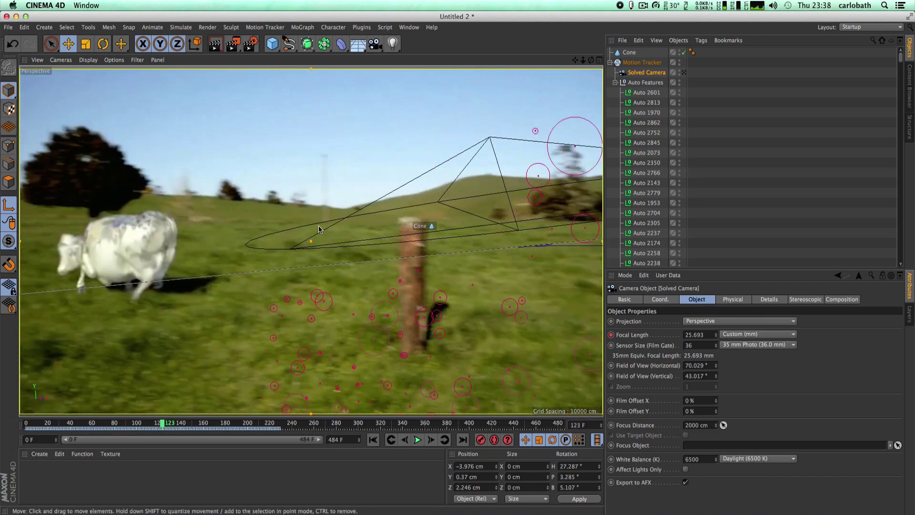
{"action": "left_click", "coordinate": [311, 241]}
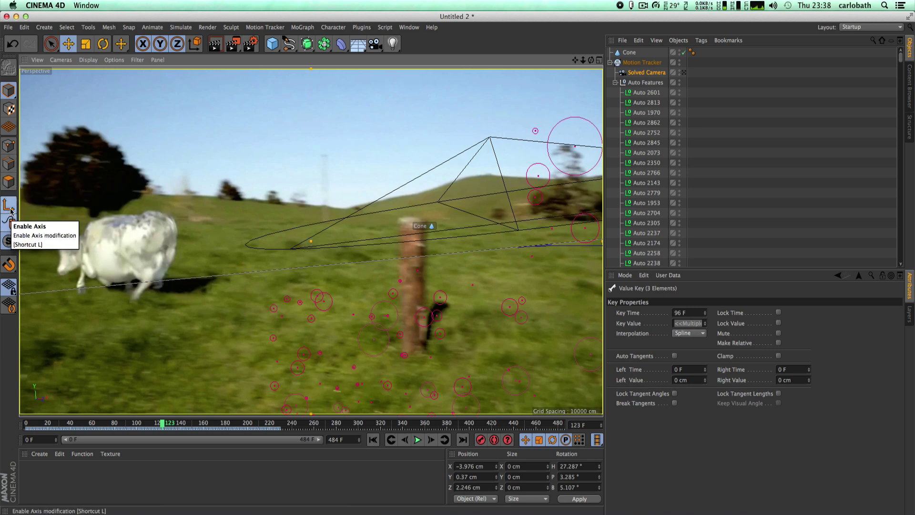
Select the cone in the object hierarchy and inspect its basic, coordinate and caps properties.
{"action": "scroll", "coordinate": [650, 251], "scroll_direction": "down", "scroll_amount": 10}
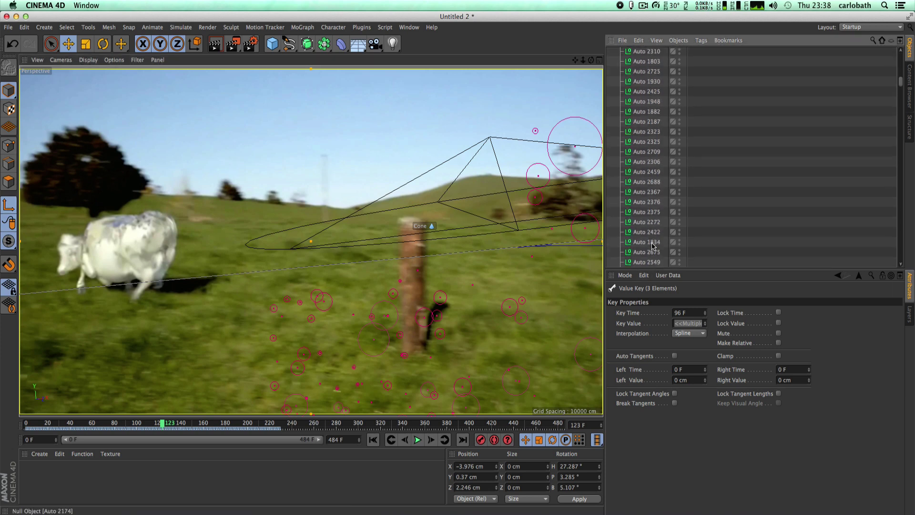
{"action": "scroll", "coordinate": [653, 152], "scroll_direction": "up", "scroll_amount": 10}
{"action": "left_click", "coordinate": [630, 53]}
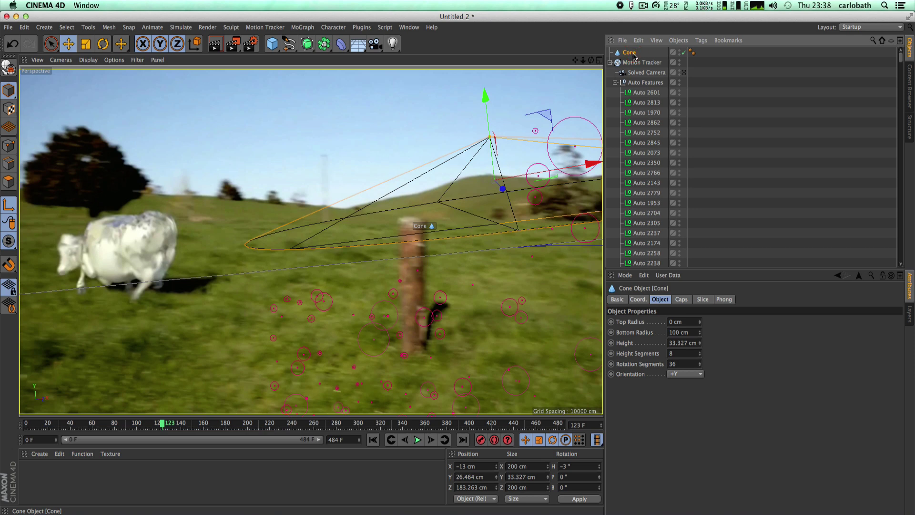
{"action": "left_click", "coordinate": [618, 299]}
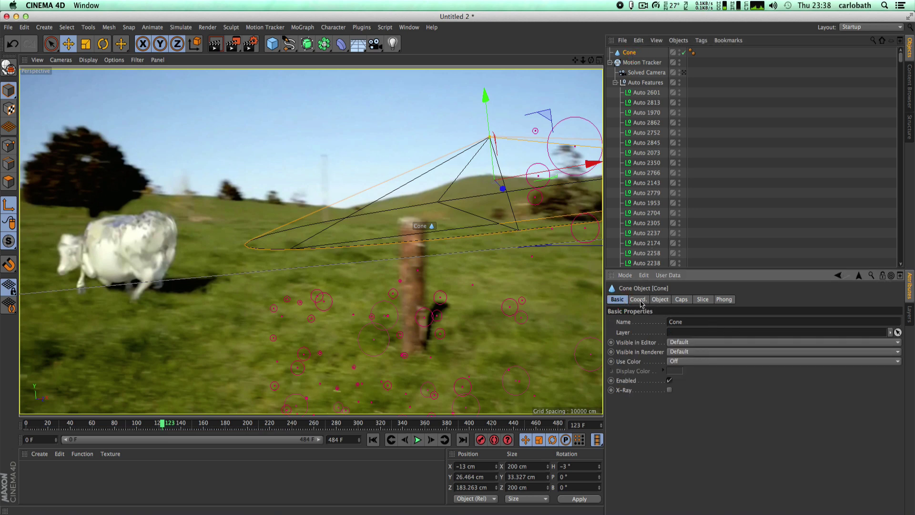
{"action": "left_click", "coordinate": [639, 300]}
{"action": "left_click", "coordinate": [682, 299]}
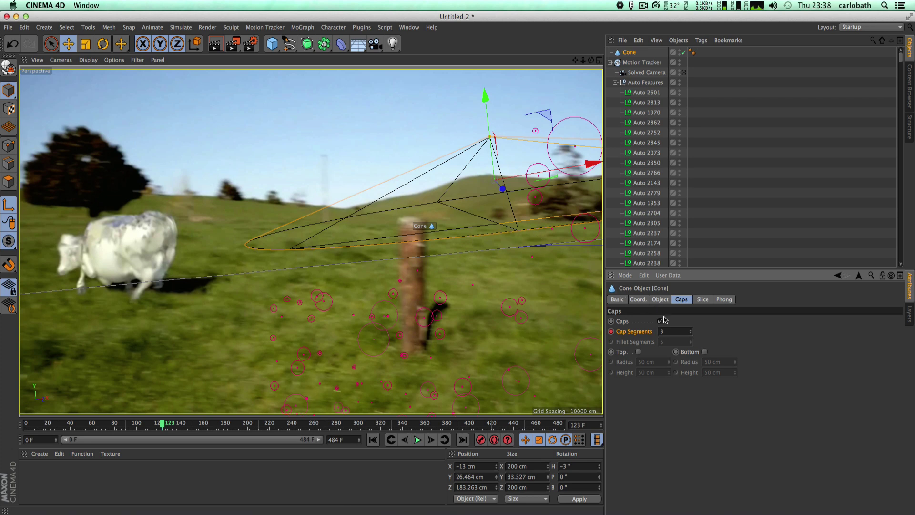
Set the cone's bottom radius to 11 cm and its height segments to 7 in the object properties.
{"action": "left_click", "coordinate": [660, 299]}
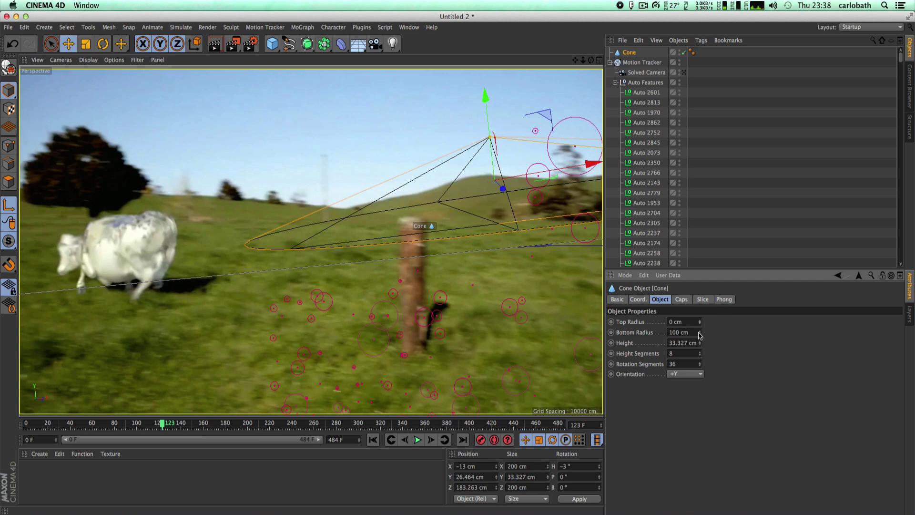
{"action": "left_click_drag", "start_coordinate": [700, 333], "coordinate": [699, 363]}
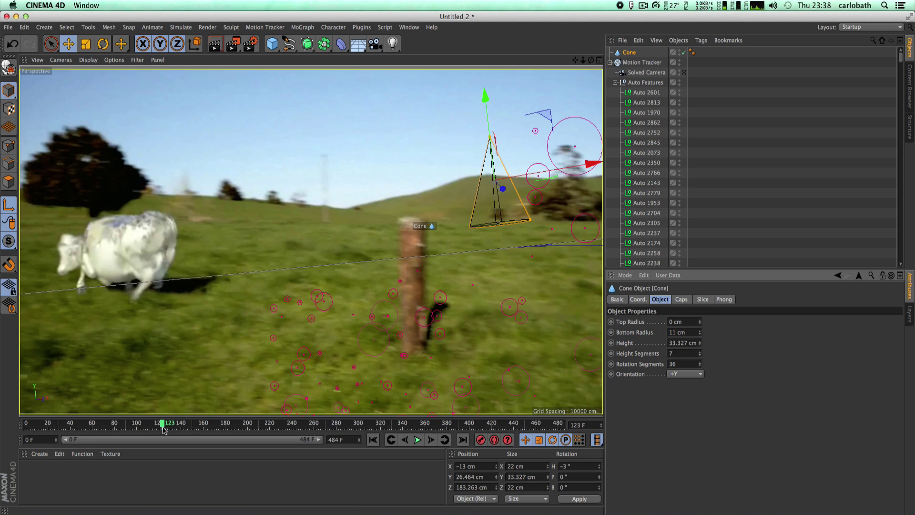
Scrub the footage back and forth between frames 89 and 119, ending at frame 95, to check how the narrowed cone follows the scene.
{"action": "left_click_drag", "start_coordinate": [165, 428], "coordinate": [142, 406]}
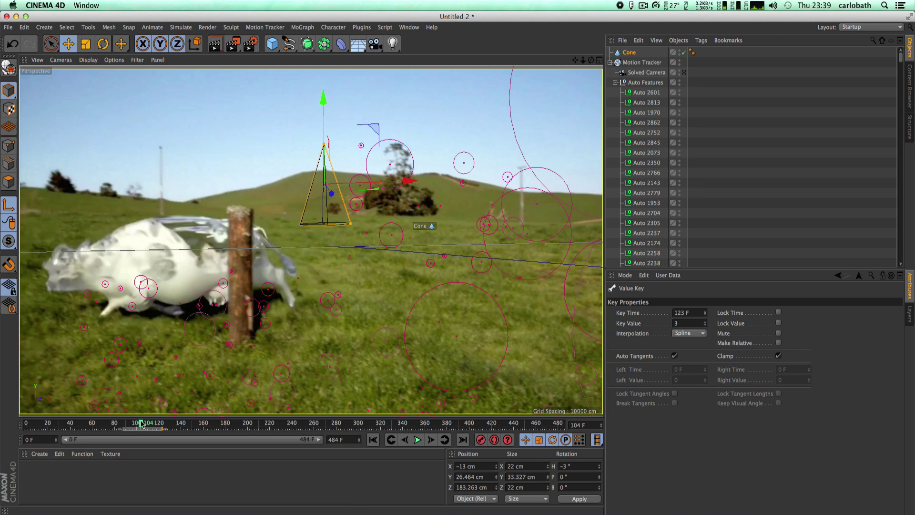
{"action": "mouse_move", "coordinate": [141, 422]}
{"action": "left_mouse_down"}
{"action": "mouse_move", "coordinate": [45, 423]}
{"action": "mouse_move", "coordinate": [180, 423]}
{"action": "mouse_move", "coordinate": [158, 420]}
{"action": "left_mouse_up"}
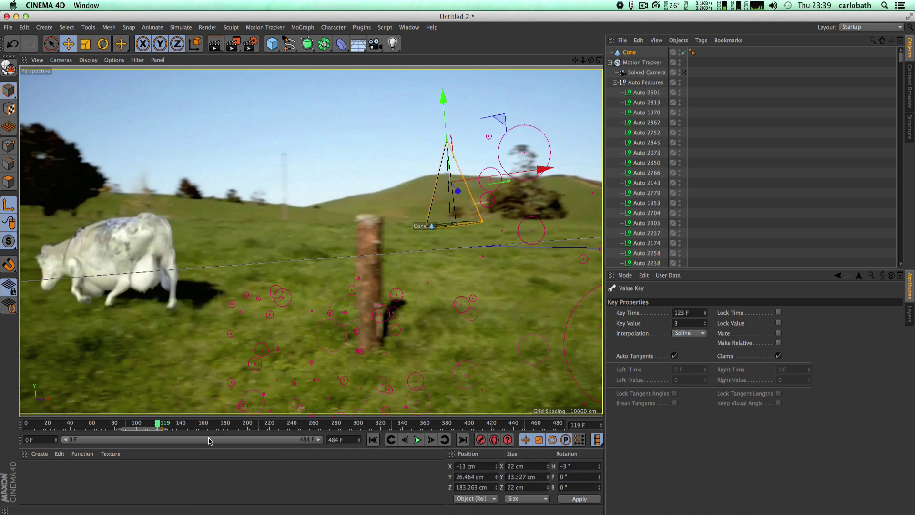
{"action": "left_click_drag", "start_coordinate": [160, 424], "coordinate": [134, 424]}
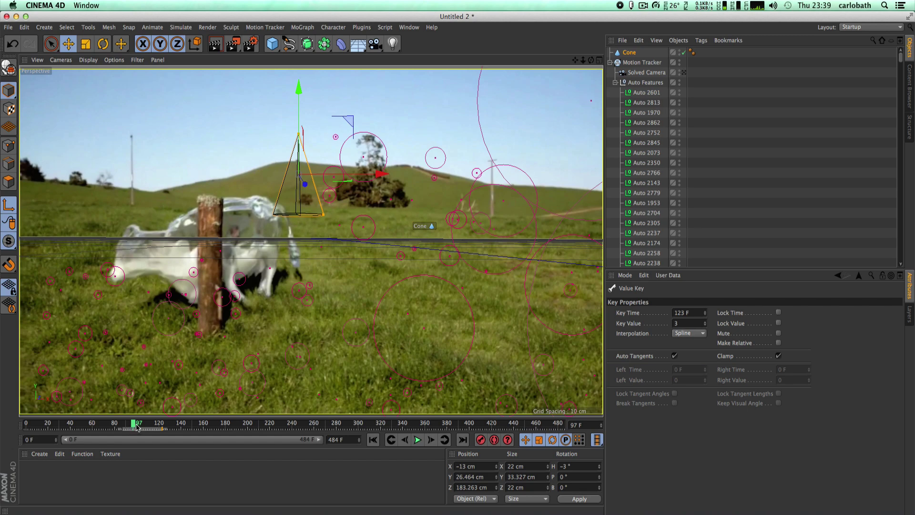
{"action": "mouse_move", "coordinate": [137, 426]}
{"action": "left_mouse_down"}
{"action": "mouse_move", "coordinate": [32, 426]}
{"action": "mouse_move", "coordinate": [124, 432]}
{"action": "left_mouse_up"}
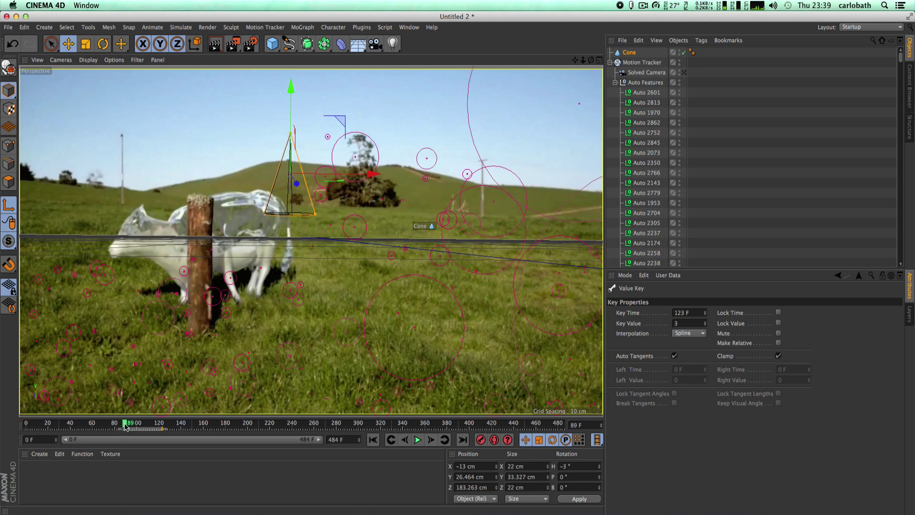
{"action": "mouse_move", "coordinate": [125, 425]}
{"action": "left_mouse_down"}
{"action": "mouse_move", "coordinate": [147, 425]}
{"action": "mouse_move", "coordinate": [38, 427]}
{"action": "mouse_move", "coordinate": [132, 424]}
{"action": "left_mouse_up"}
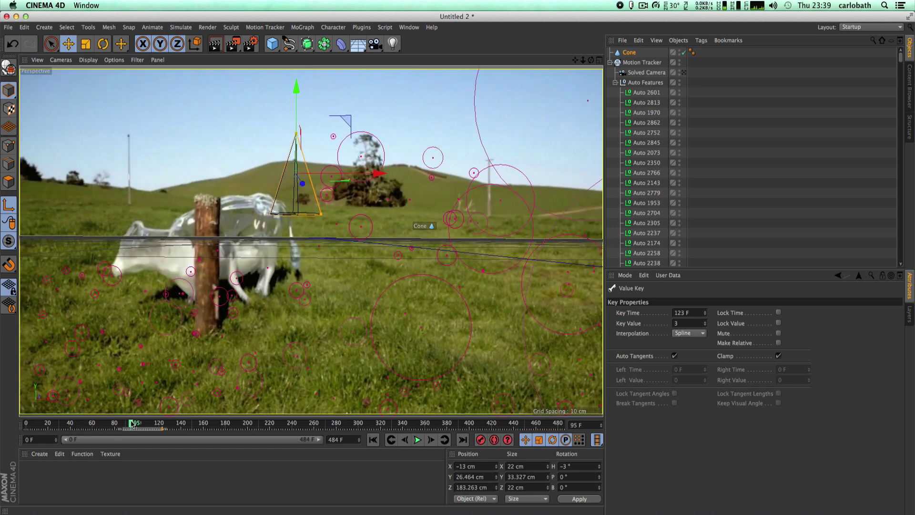